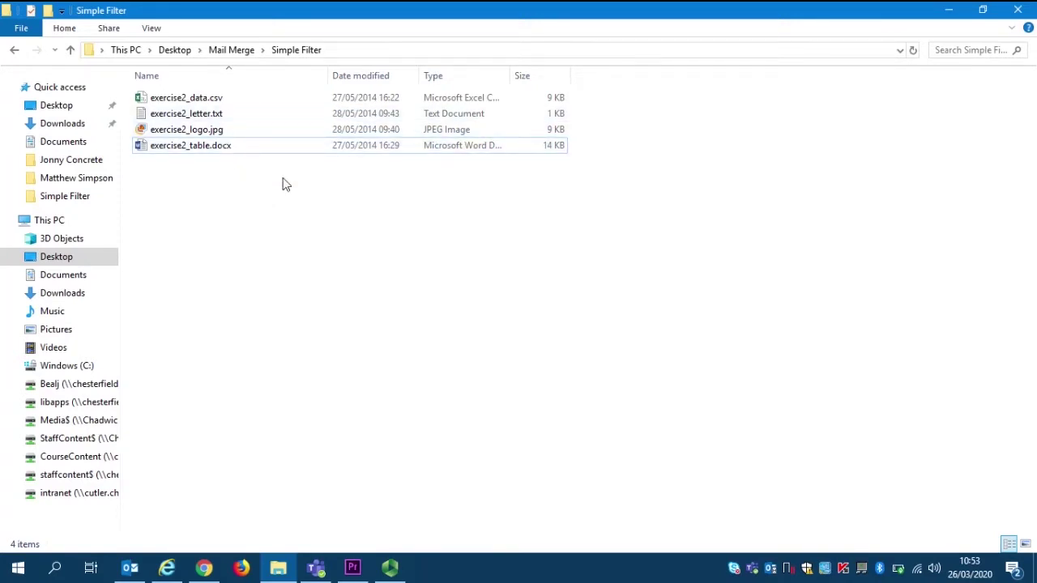
Step: Open exercise2_letter.txt in the Simple Filter folder and copy its entire text
double_click(223, 116)
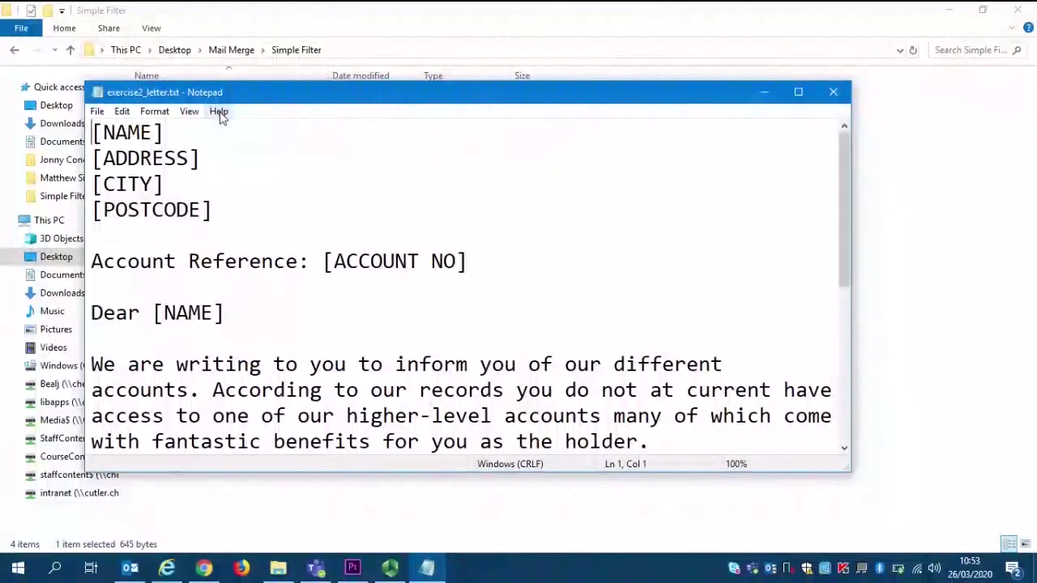
left_click(421, 236)
key("ctrl+a")
key("ctrl+c")
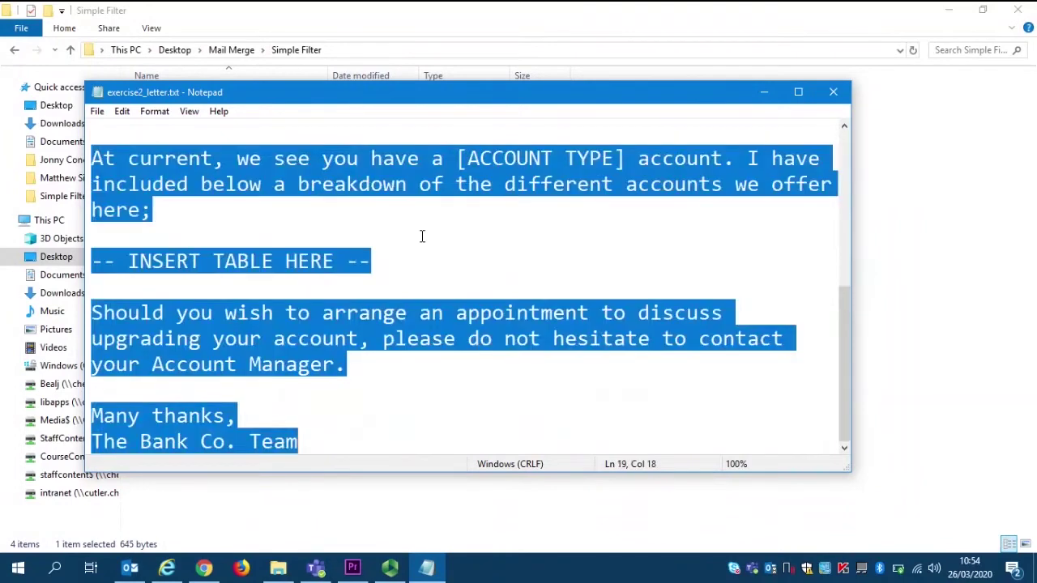
Step: Create a blank document in Word and paste the copied letter text into it
key("super")
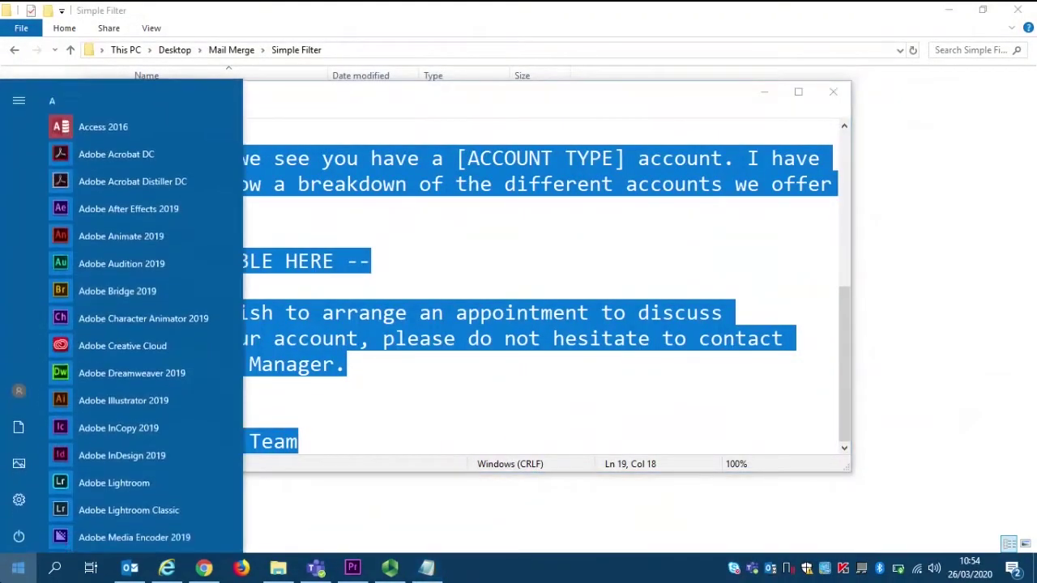
type("word")
key("Return")
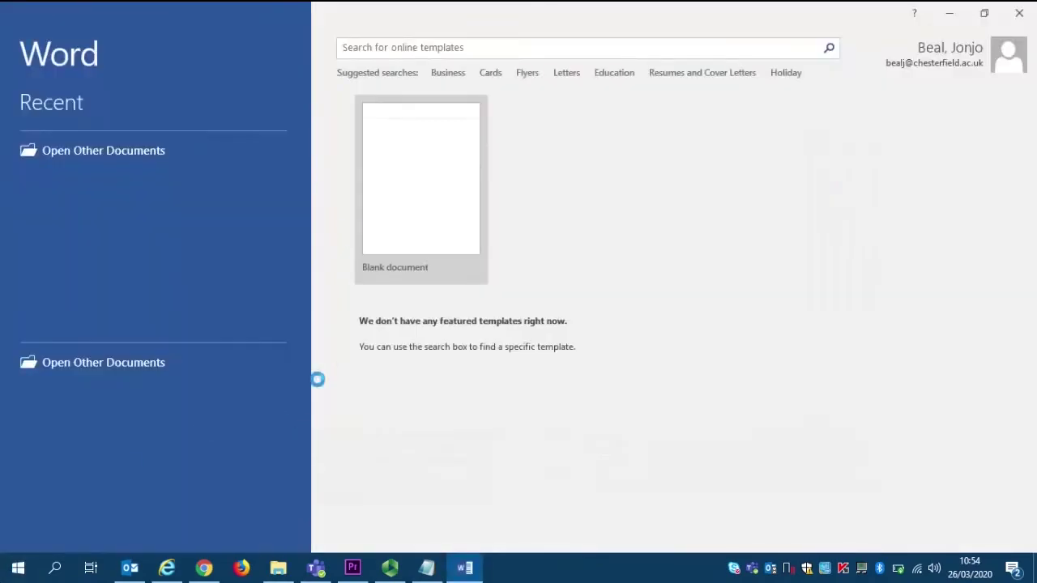
left_click(401, 204)
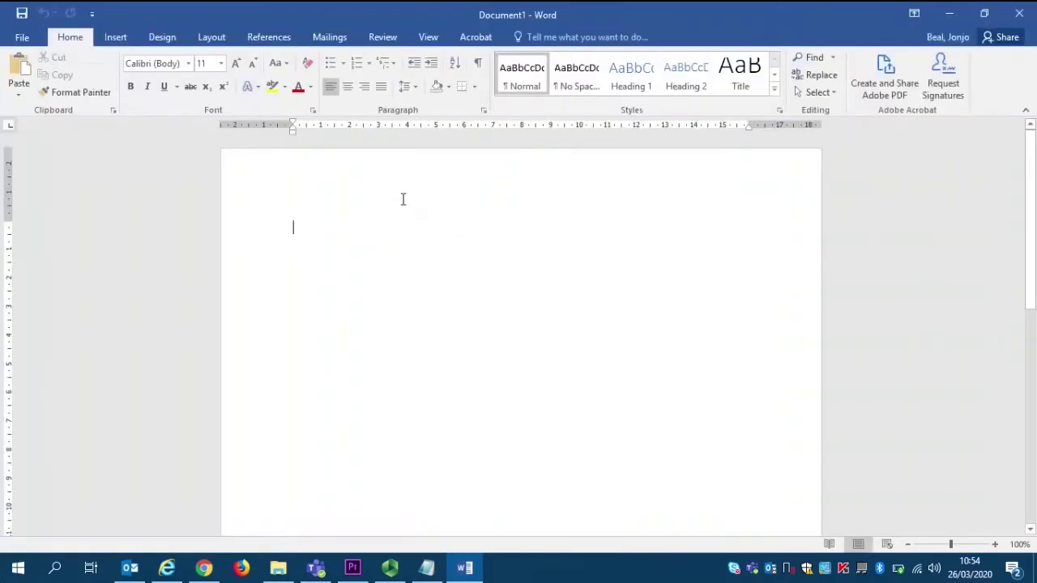
key("ctrl+v")
left_click_drag(1020, 312, 1031, 211)
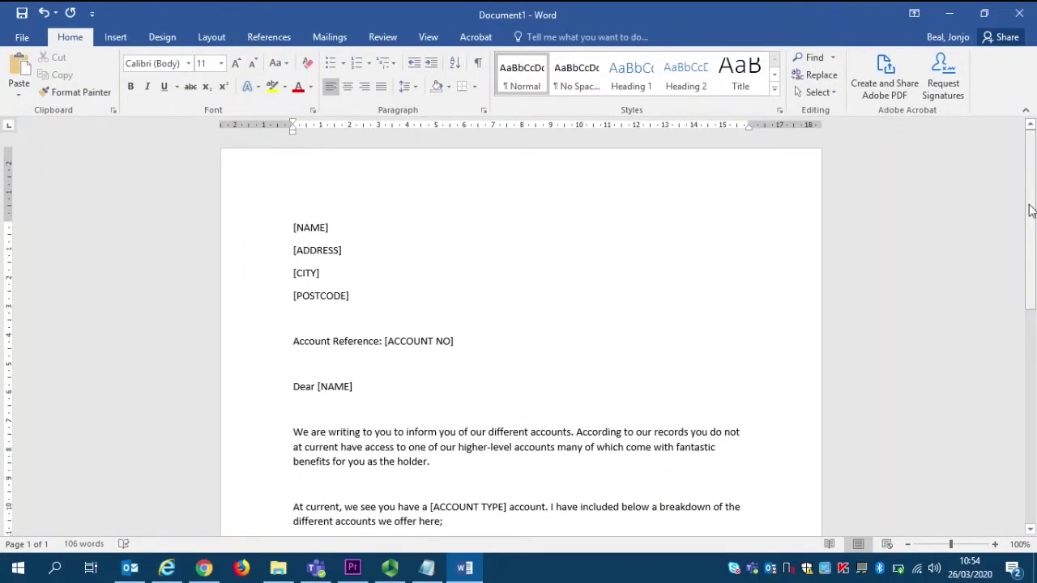
left_click_drag(1030, 210, 1027, 170)
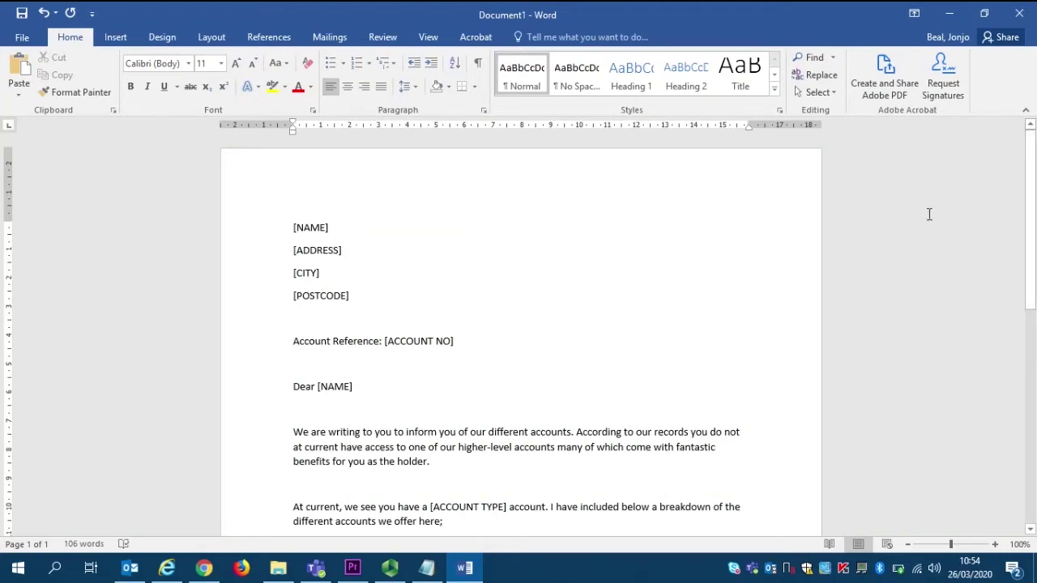
left_click_drag(1030, 166, 1029, 199)
Step: Copy the bank image from exercise2_logo.jpg and paste it into the page header of the Word letter
mouse_move(390, 574)
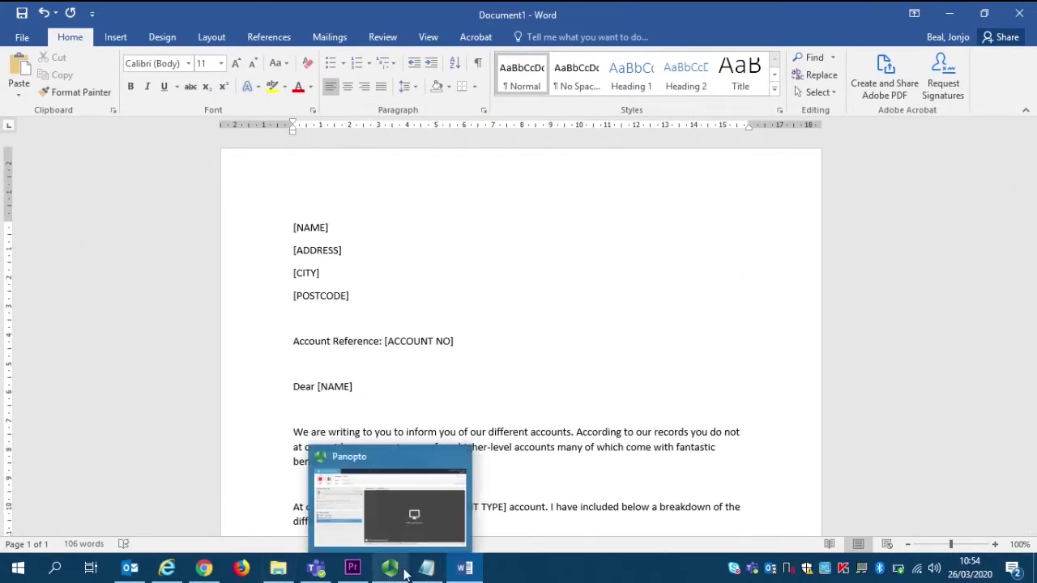
left_click(278, 568)
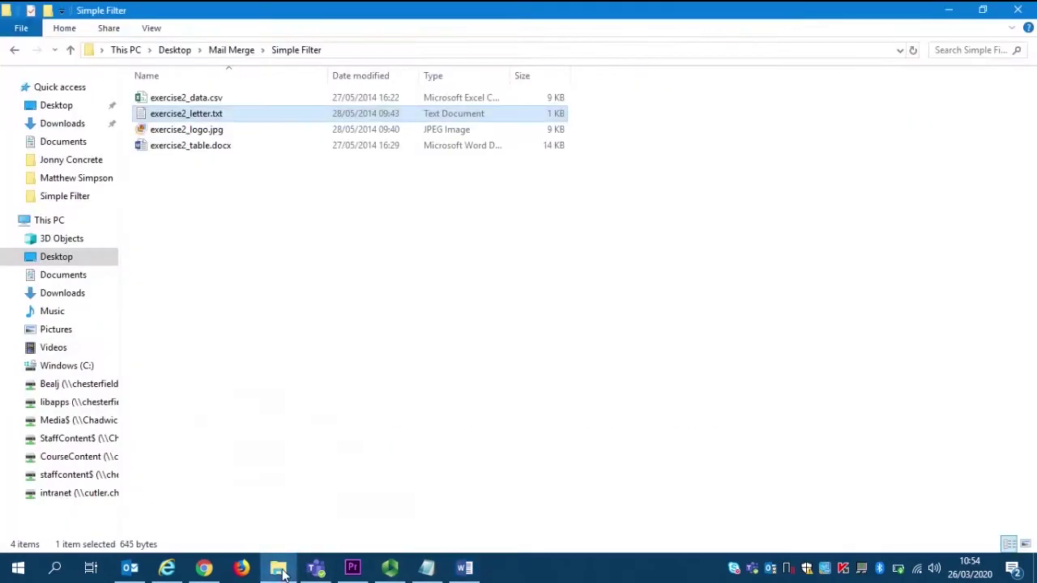
double_click(205, 131)
right_click(558, 230)
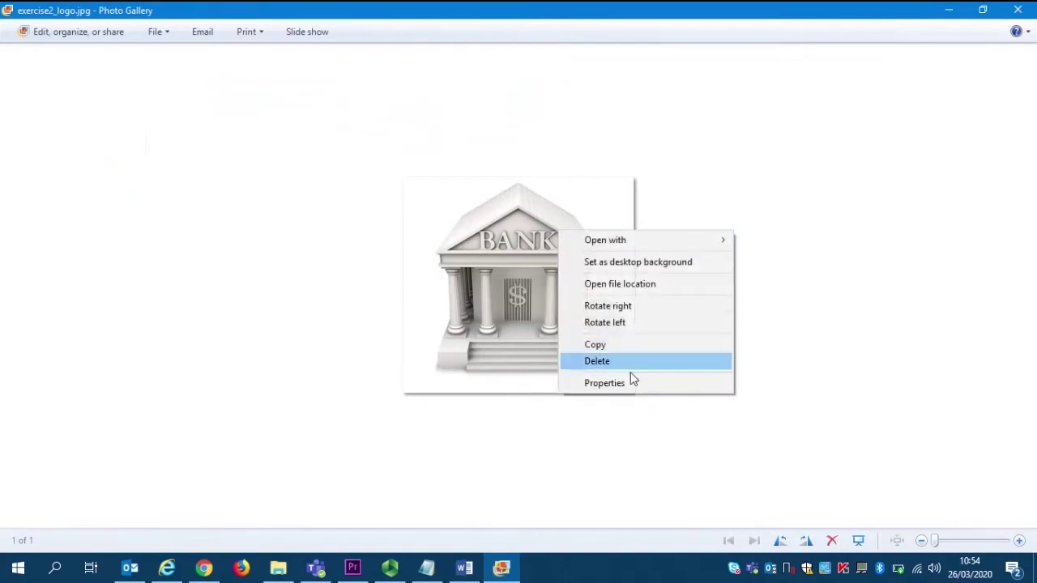
left_click(614, 346)
left_click(464, 568)
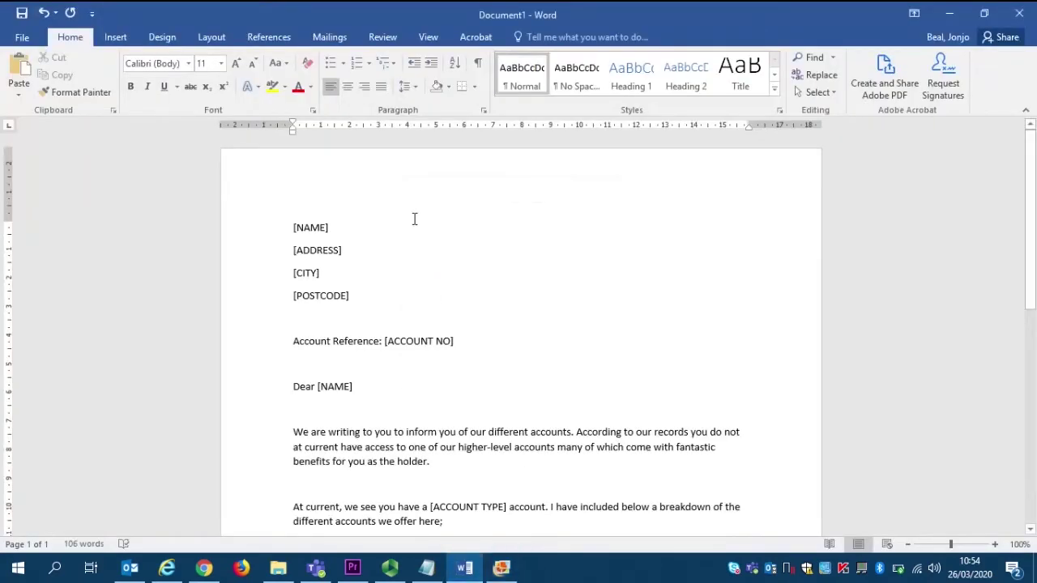
double_click(364, 169)
key("ctrl+v")
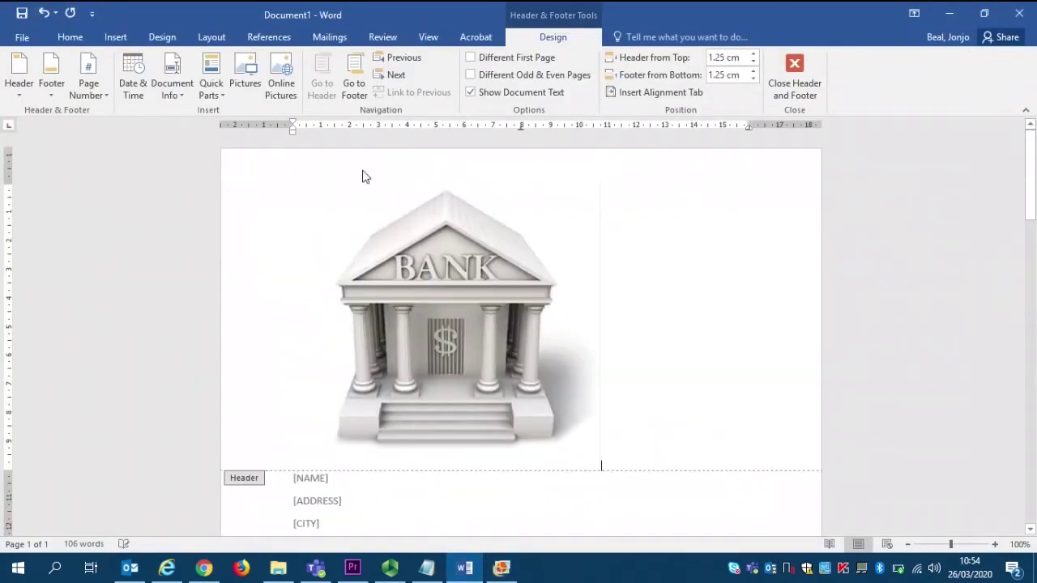
Step: Shrink the header logo proportionally to a small letterhead size, right-align it and return to the letter body
left_click(434, 282)
left_click_drag(601, 471, 387, 271)
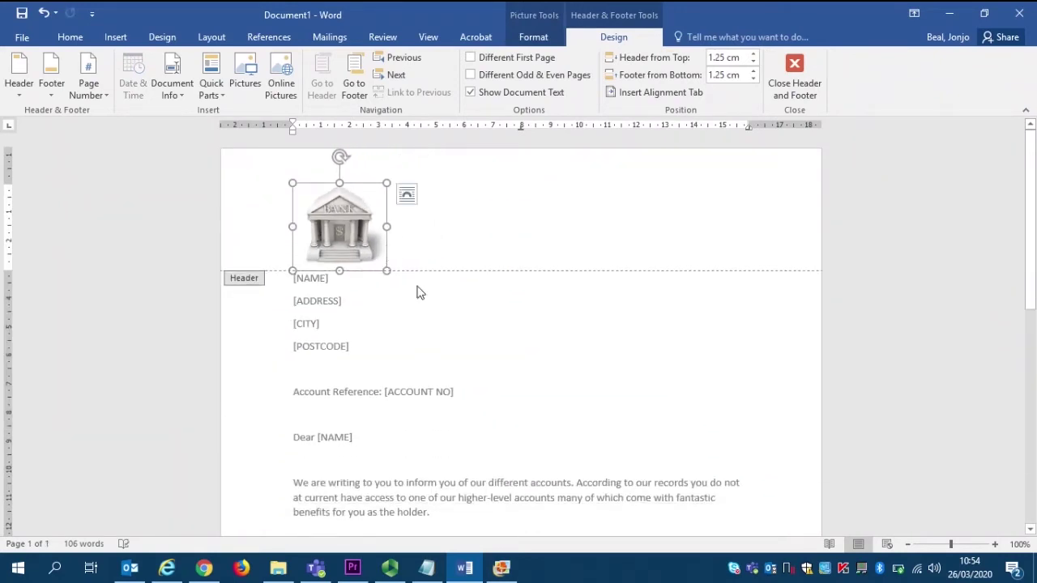
key("ctrl+r")
left_click_drag(657, 272, 683, 246)
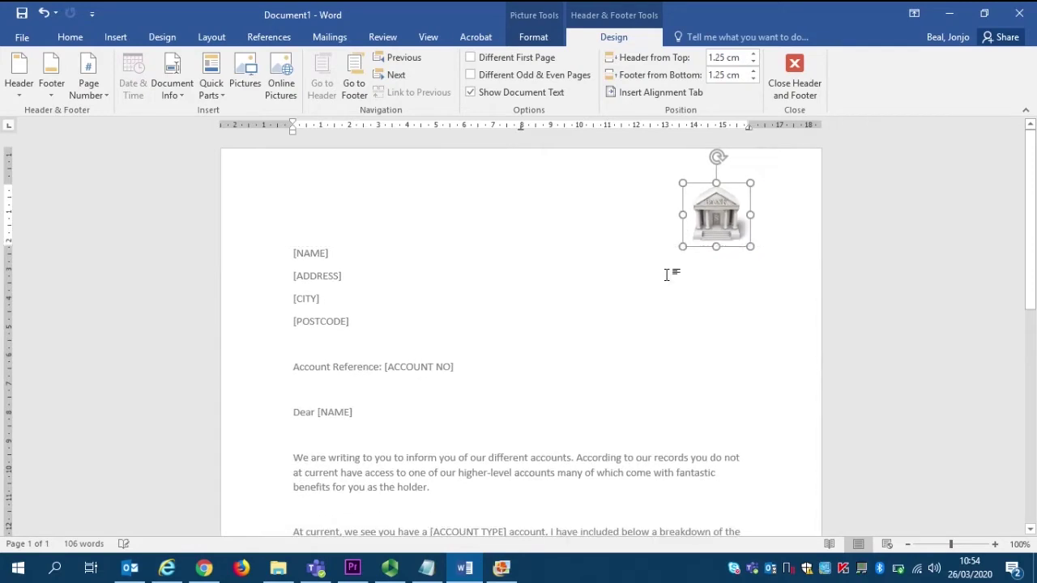
double_click(667, 275)
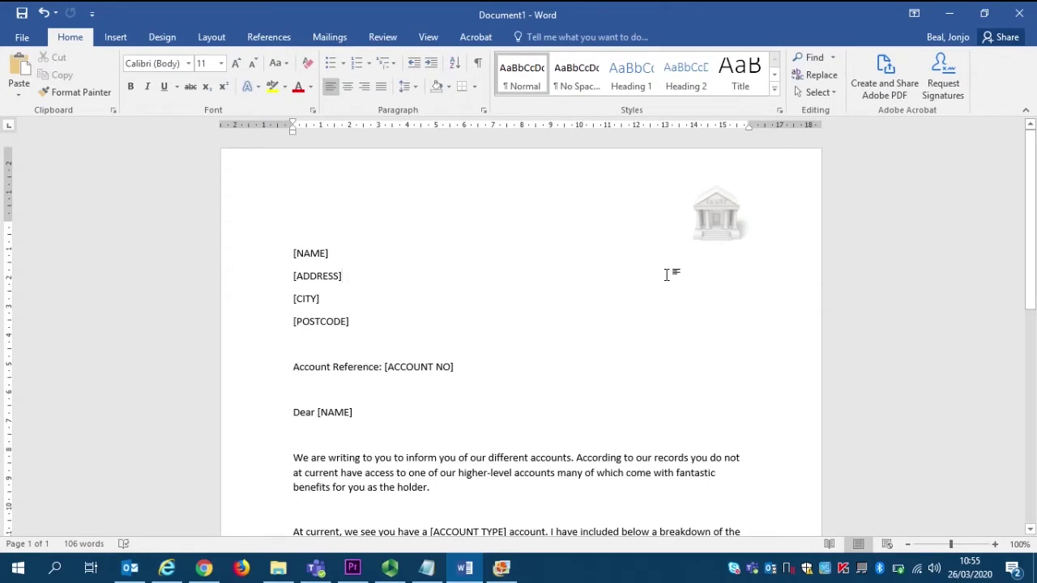
Step: Copy the account types table from exercise2_table.docx and paste it over the "-- INSERT TABLE HERE --" line in the letter
scroll(667, 275, "down", 3)
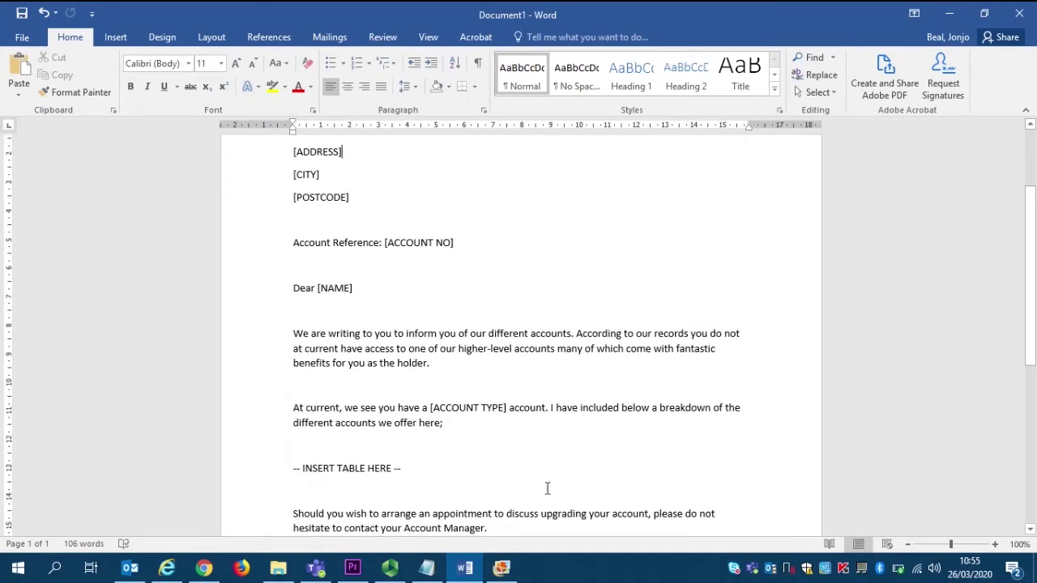
left_click(278, 568)
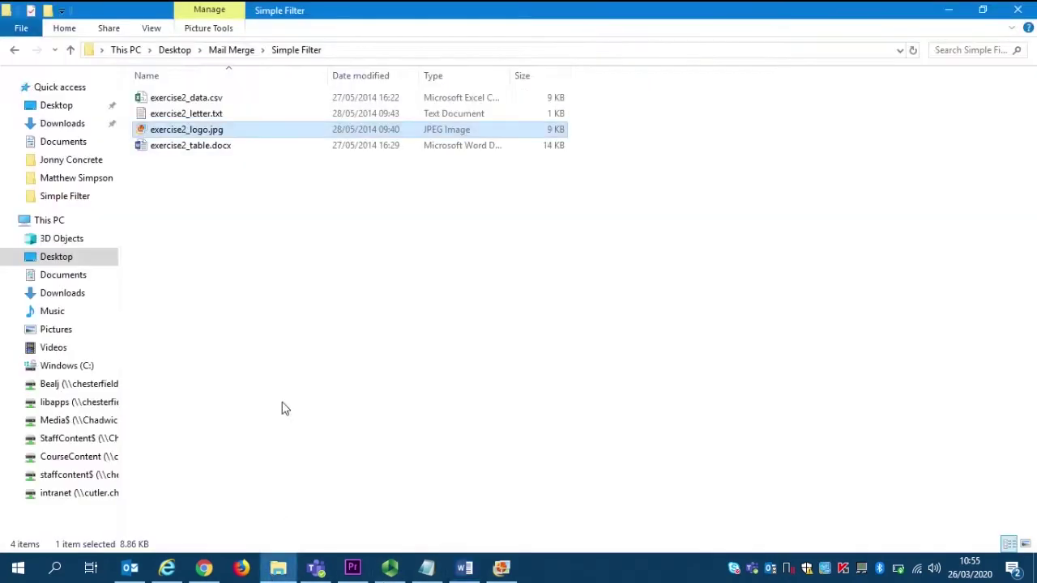
double_click(203, 145)
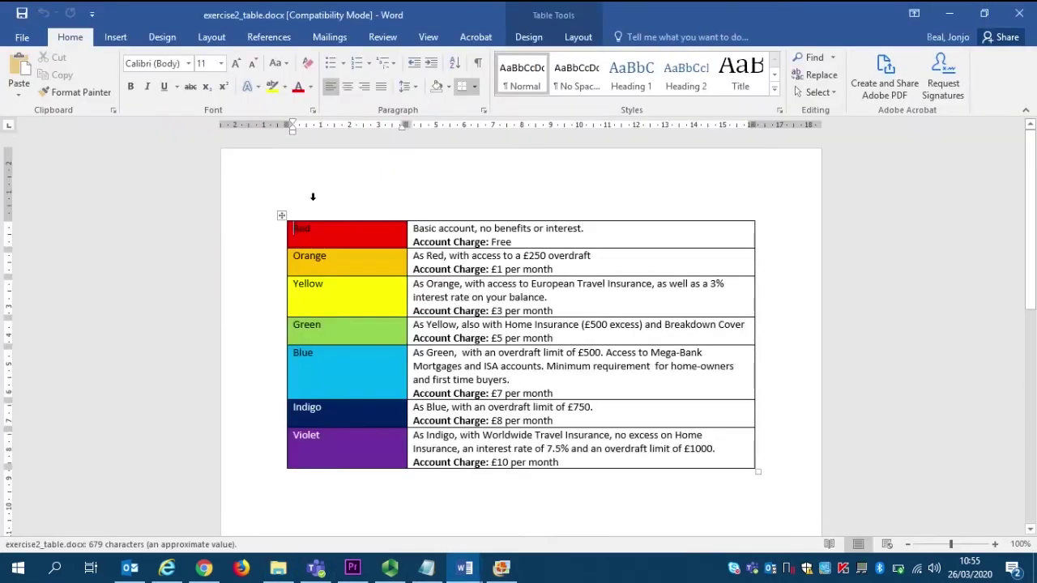
left_click(282, 214)
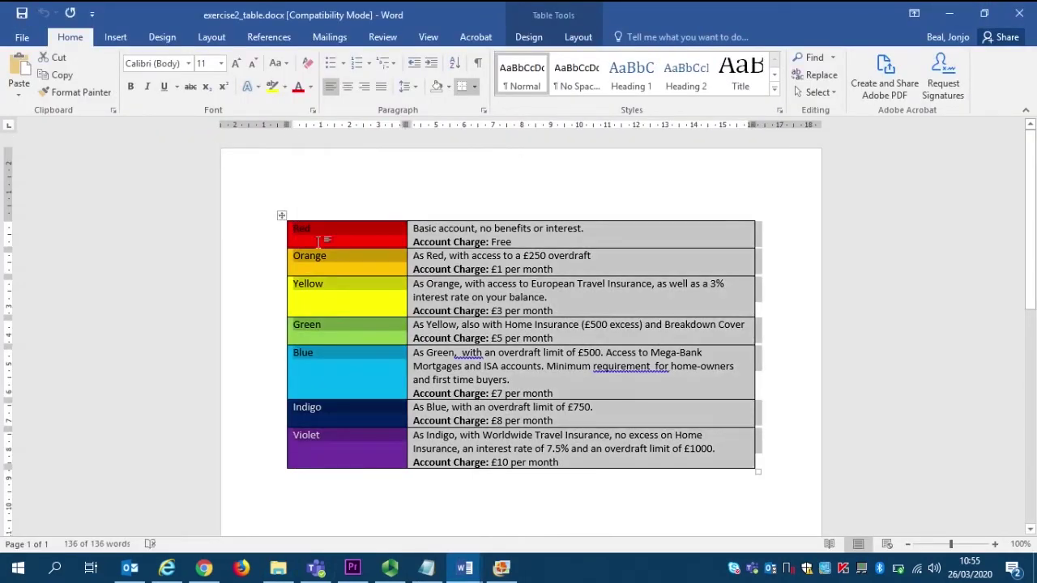
mouse_move(464, 568)
left_click(358, 457)
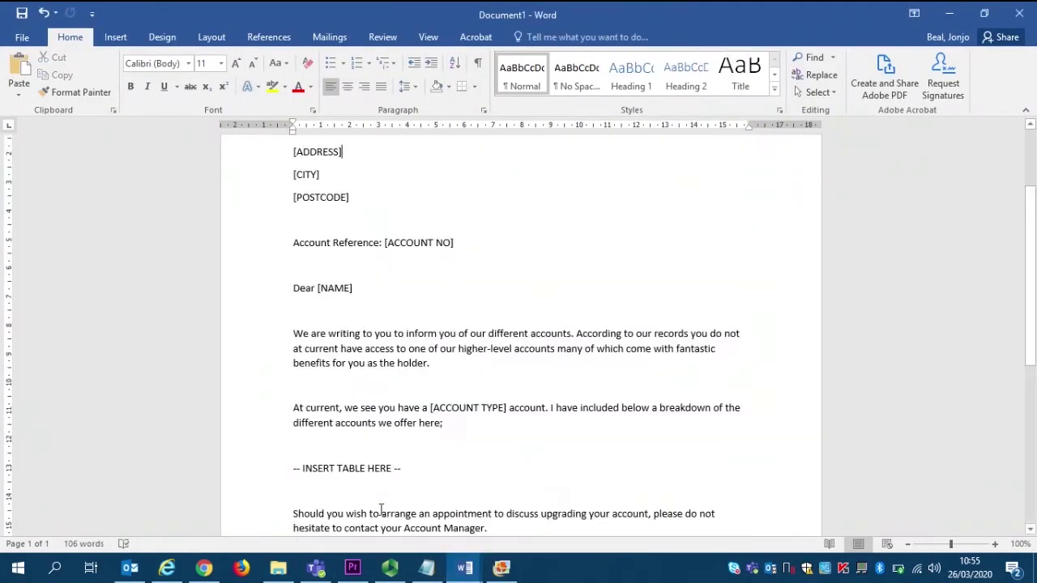
triple_click(340, 470)
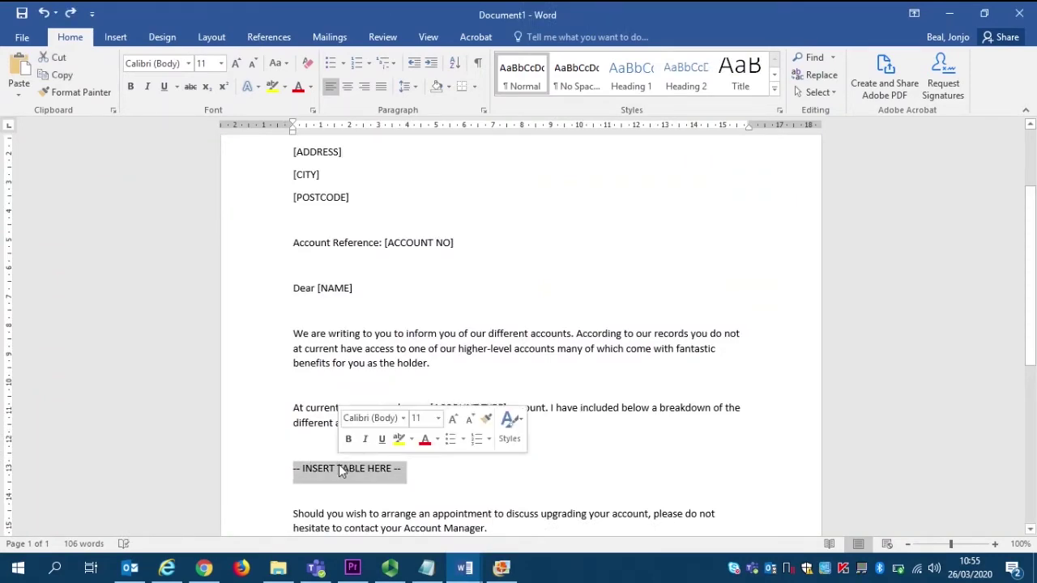
key("ctrl+v")
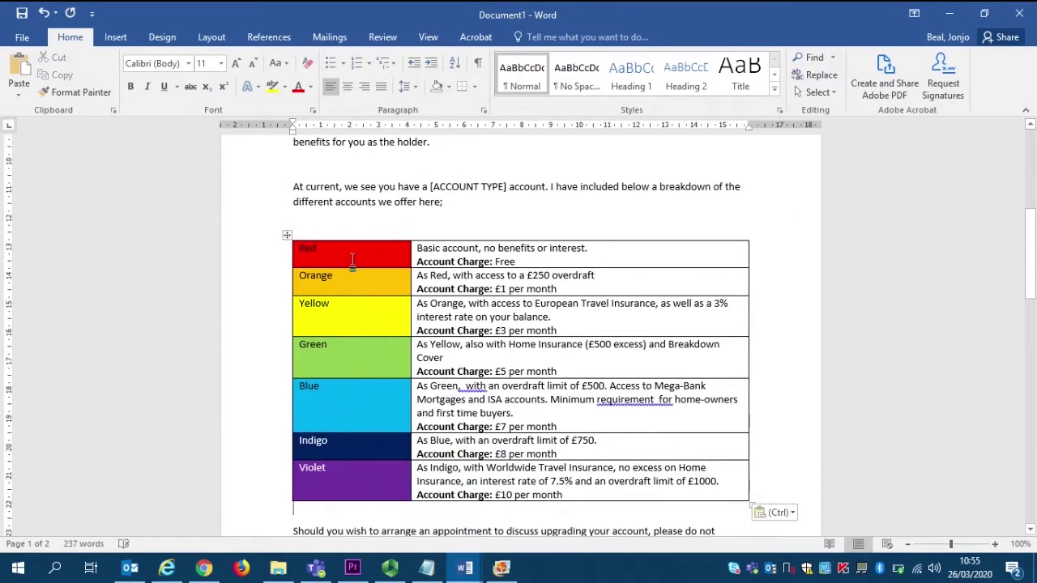
Step: Delete the blank lines above the "At current" paragraph and directly above the account table
left_click(318, 156)
key("BackSpace")
key("Down")
key("Down")
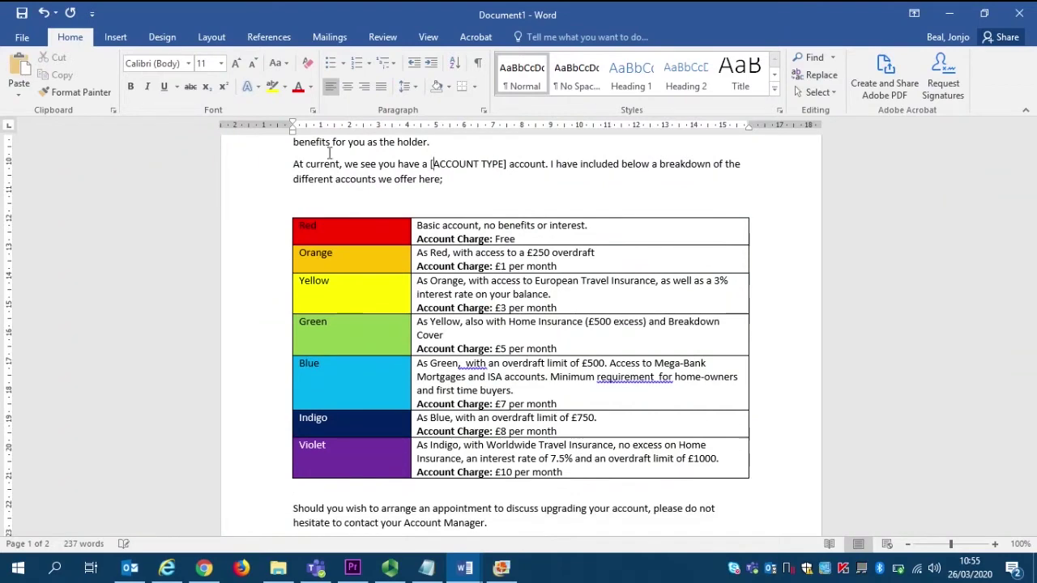
key("Down")
key("Delete")
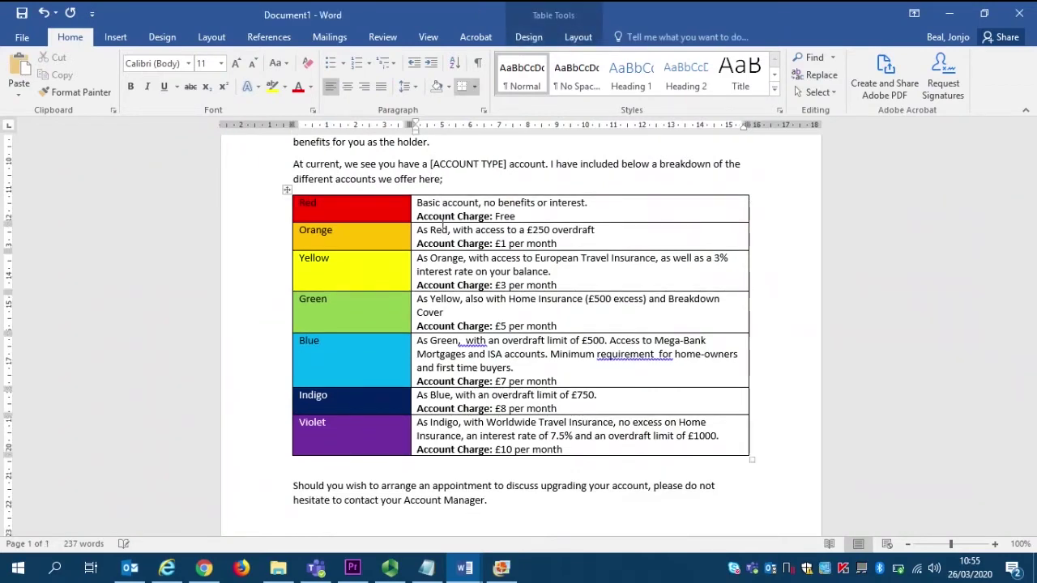
Step: Check the layout from the account table down to the sign-off and return the text cursor to just before [NAME]
key("Down")
key("Down")
key("Down")
key("Down")
key("Down")
key("Down")
key("Down")
key("Down")
key("Down")
key("Down")
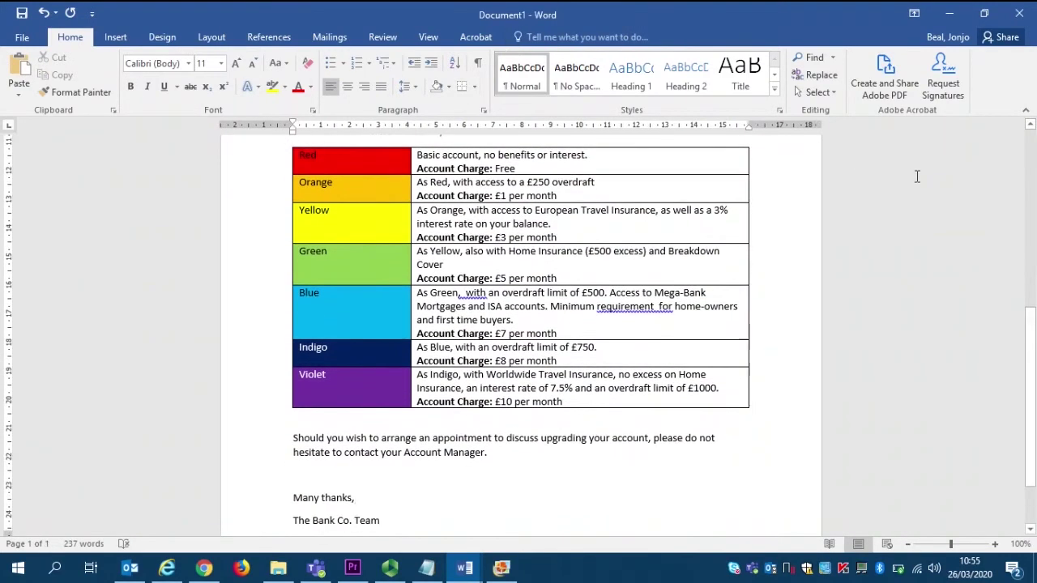
scroll(1033, 308, "up", 8)
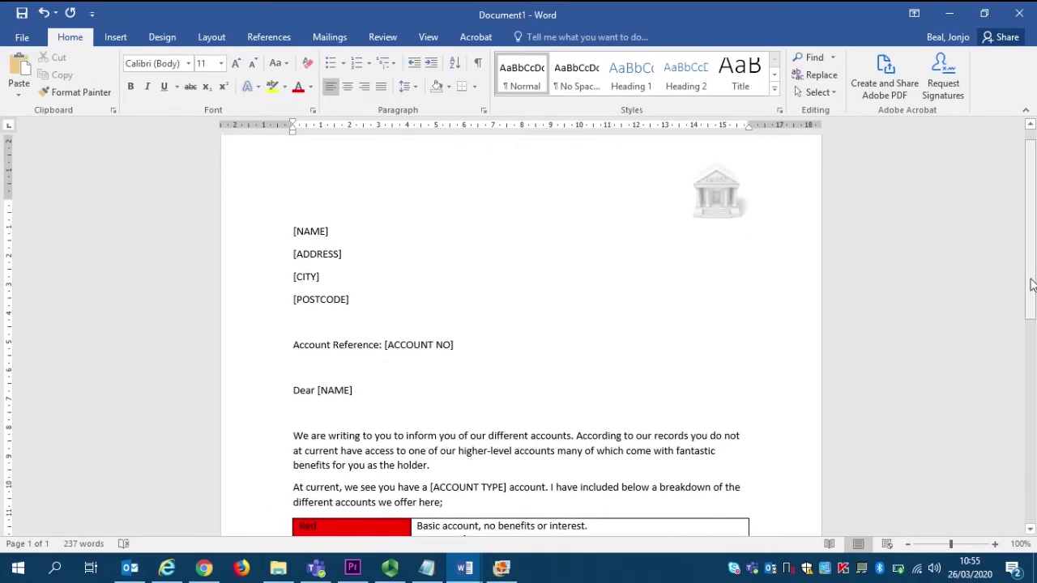
left_click(375, 223)
key("Home")
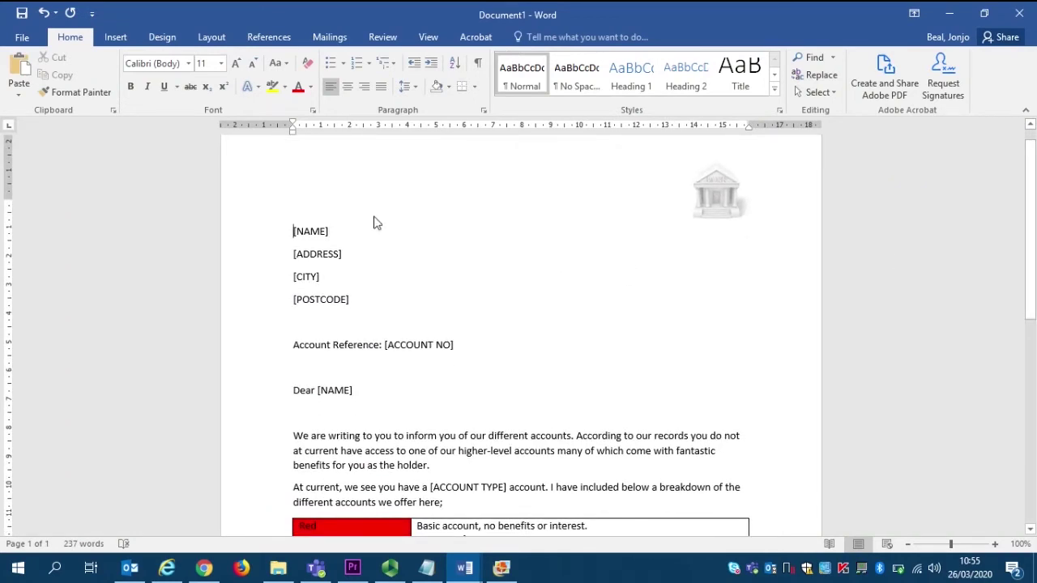
Step: Connect the letter to the existing recipient list exercise2_data.csv in the Simple Filter folder, using Unicode (UTF-8) encoding
left_click(329, 46)
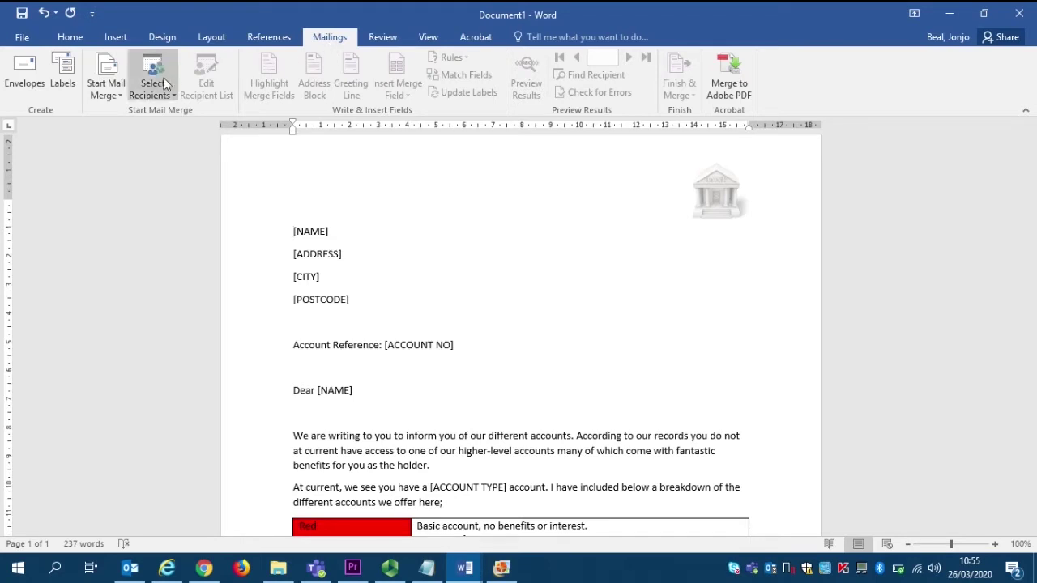
left_click(147, 64)
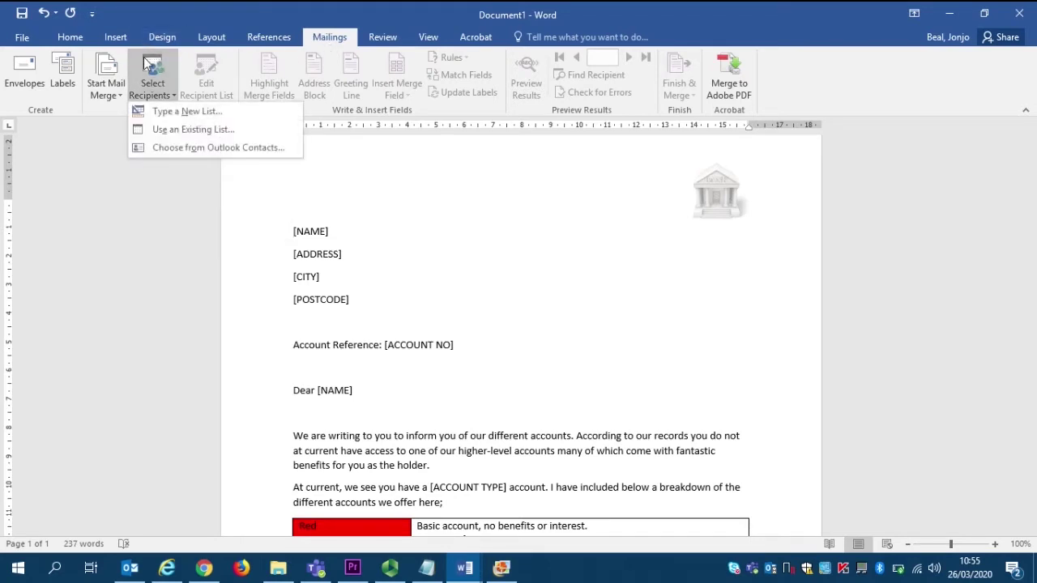
left_click(227, 132)
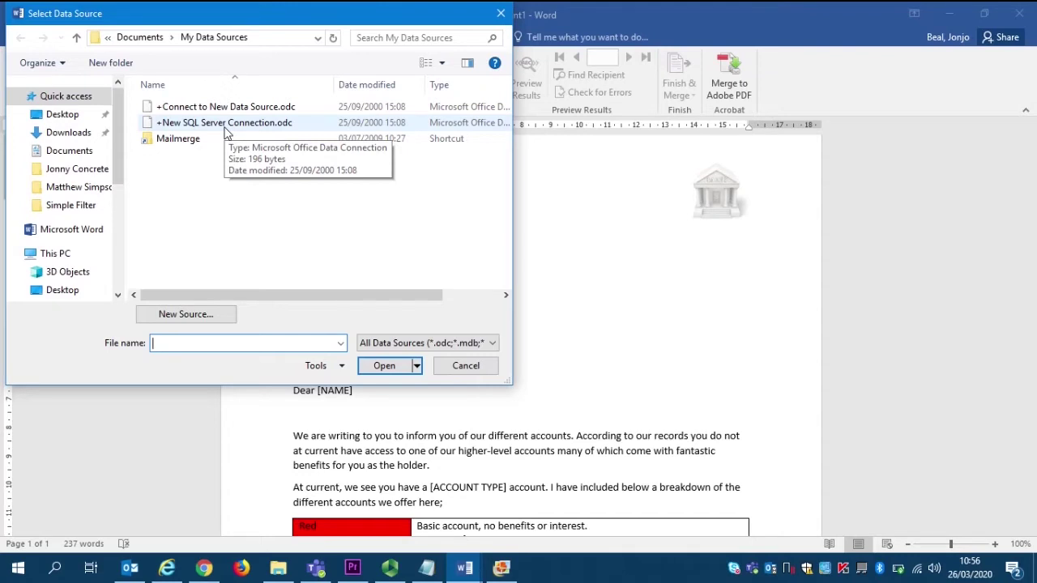
left_click(85, 205)
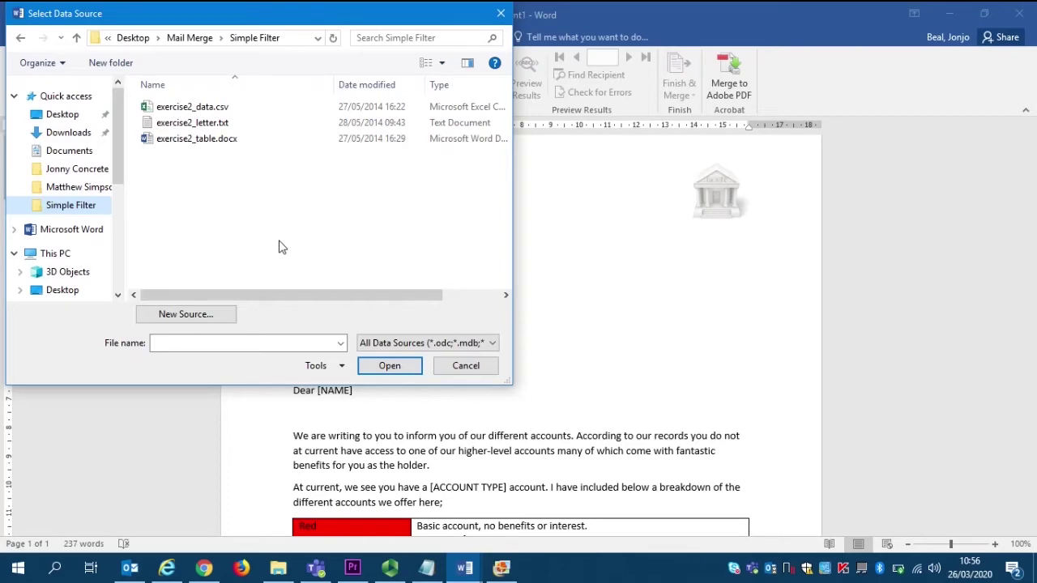
left_click(188, 107)
double_click(188, 108)
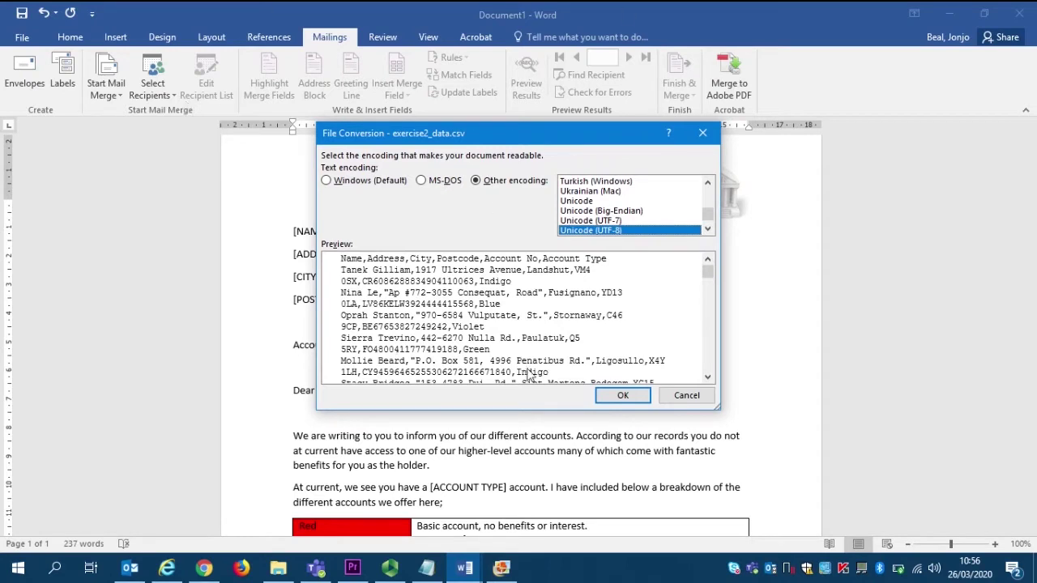
left_click(614, 399)
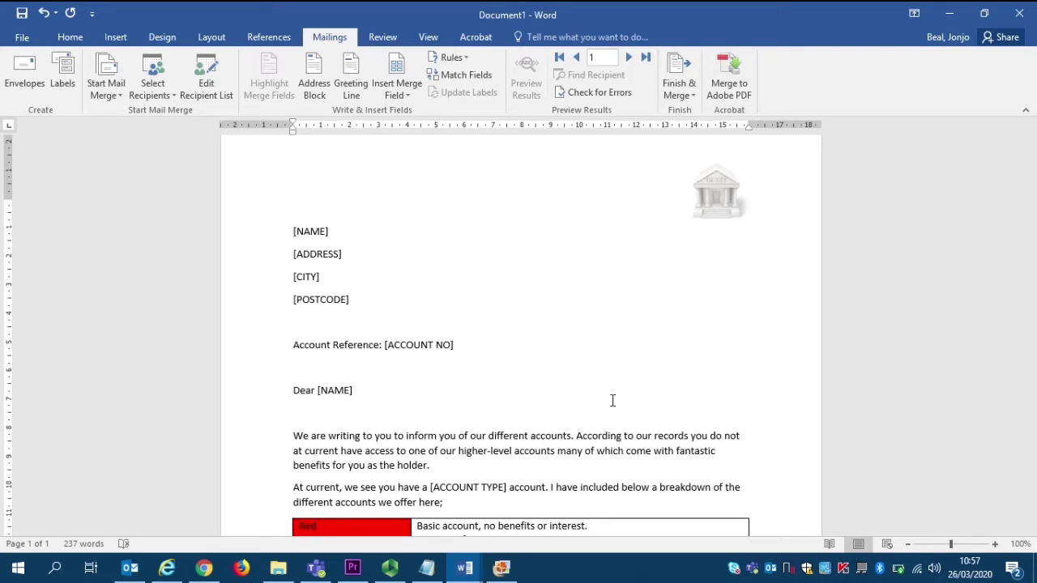
Step: Open the mail merge recipient list for editing and enlarge its window to show all the columns
left_click(205, 87)
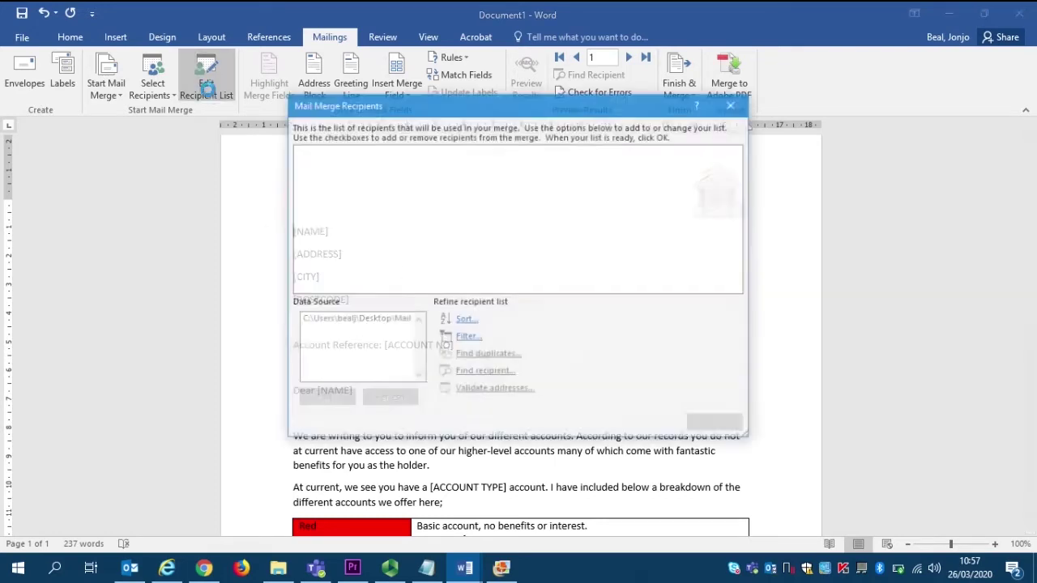
left_click_drag(423, 106, 200, 89)
left_click_drag(526, 420, 808, 531)
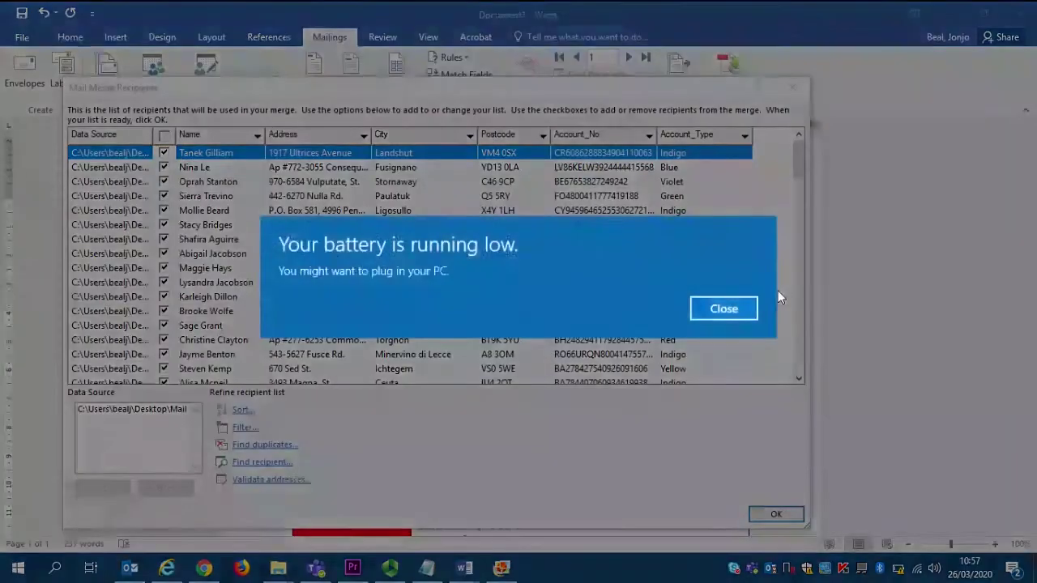
Step: Dismiss the low-battery notice and look through the full mail merge recipient list
left_click(727, 305)
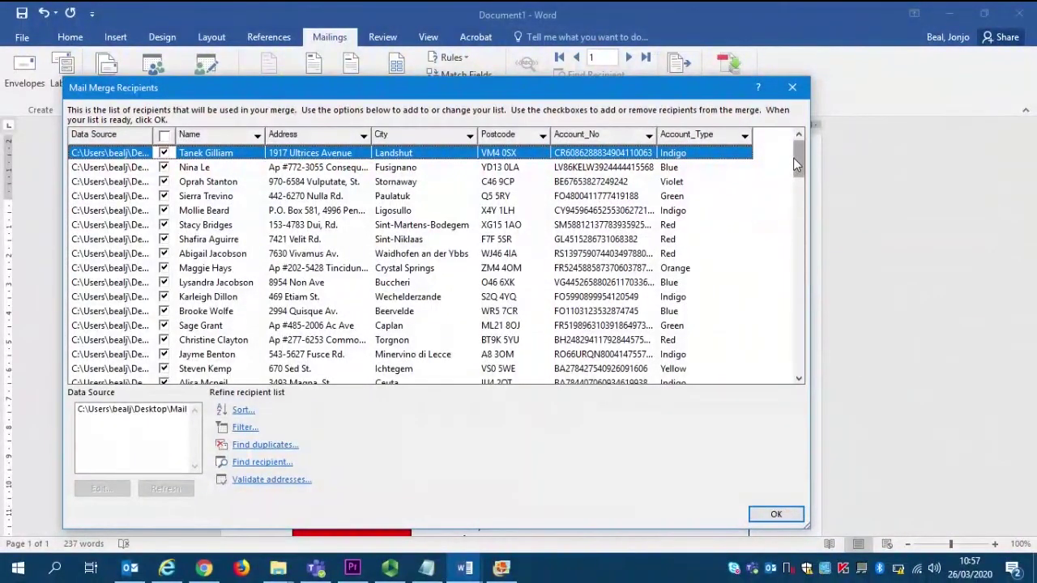
left_click_drag(794, 158, 763, 390)
left_click_drag(799, 354, 795, 132)
Step: Filter the recipient list to Account_Type Red and accept the filtered list
left_click(746, 136)
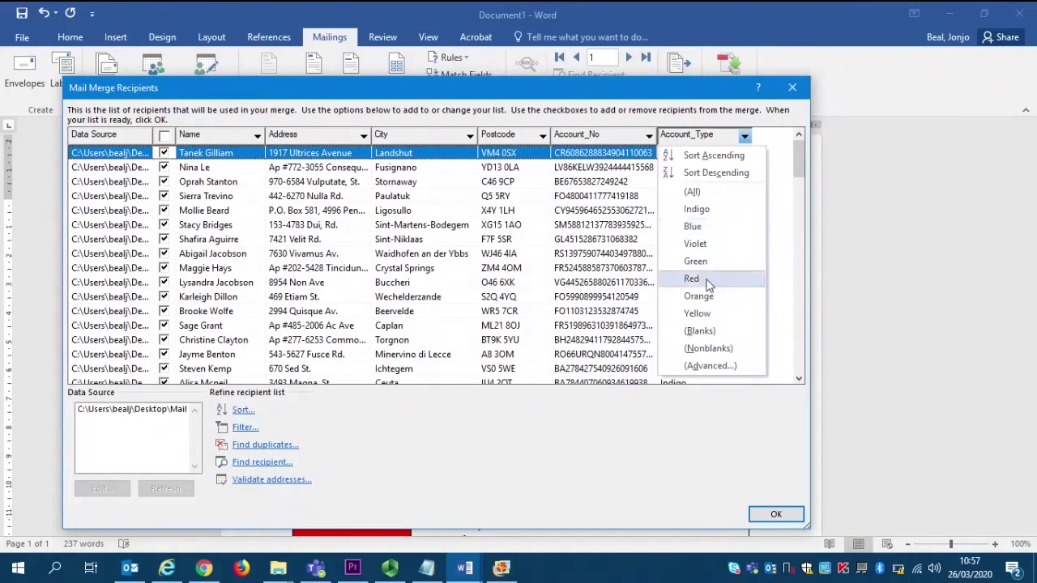
left_click(478, 136)
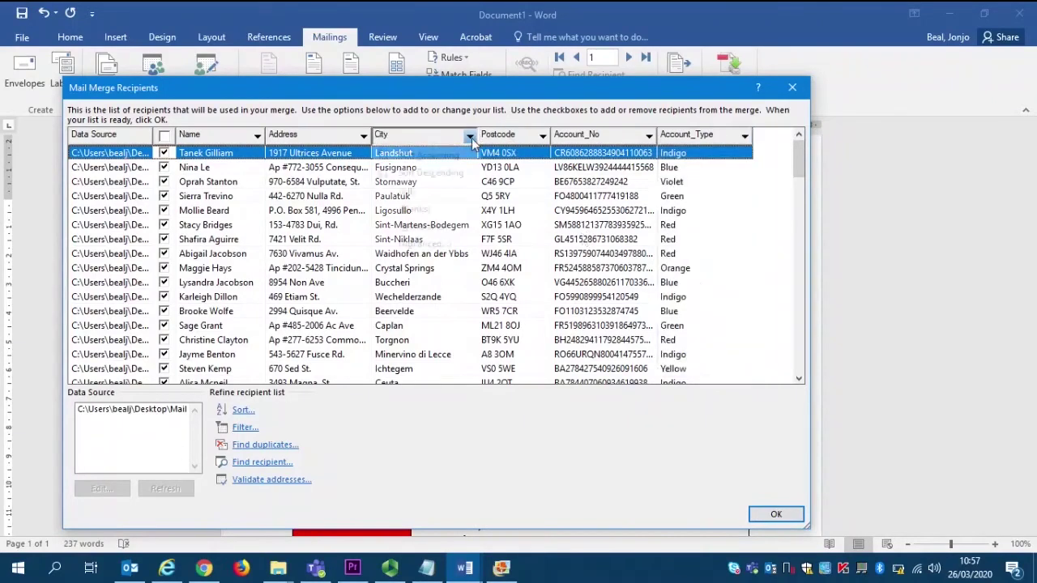
left_click(470, 136)
left_click(715, 243)
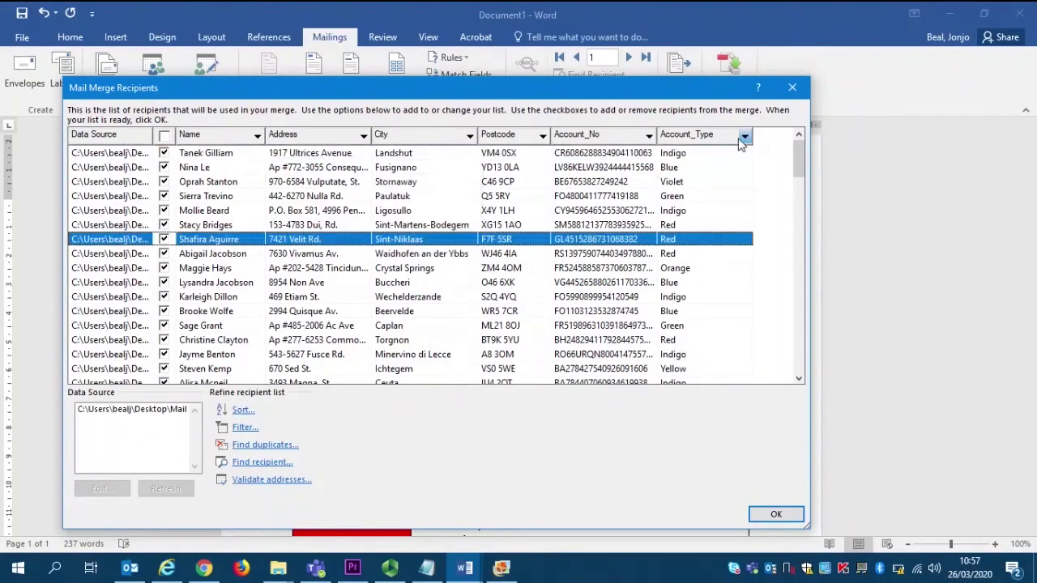
left_click(744, 138)
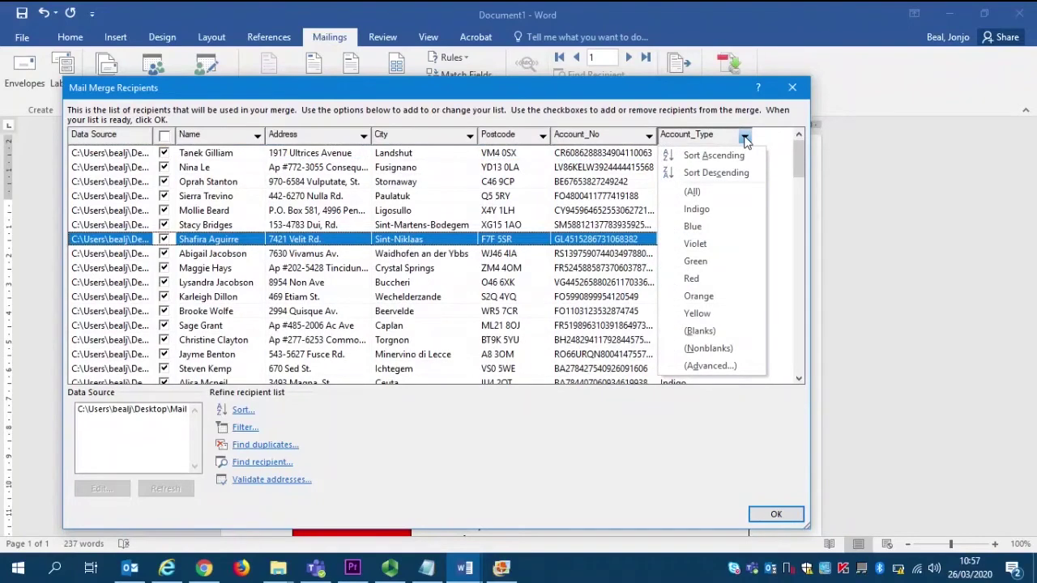
left_click(712, 279)
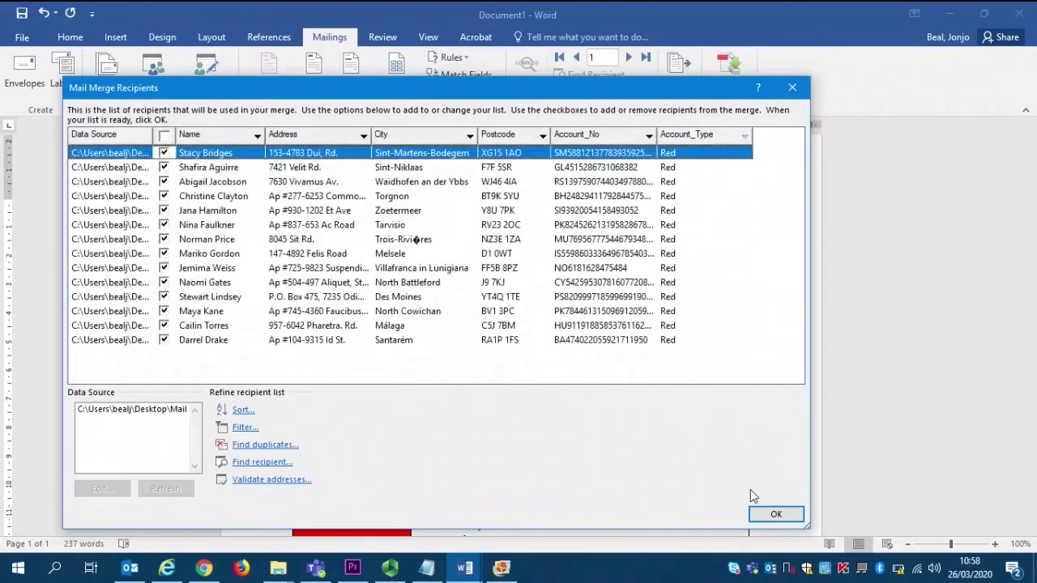
left_click(772, 514)
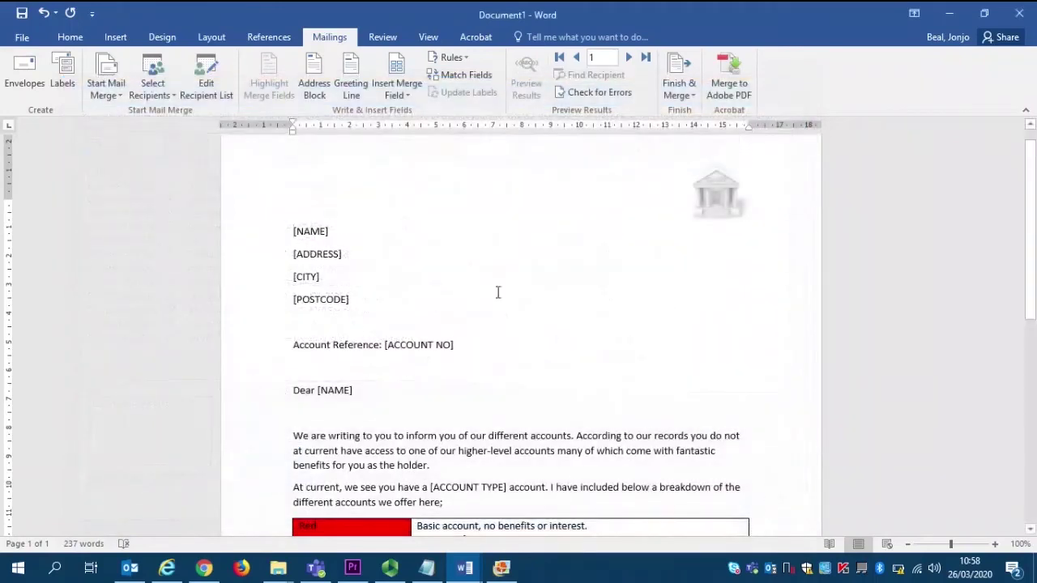
Step: Replace the [NAME] and [ADDRESS] placeholder lines at the start of the letter with the Name and Address merge fields
left_click_drag(293, 231, 329, 233)
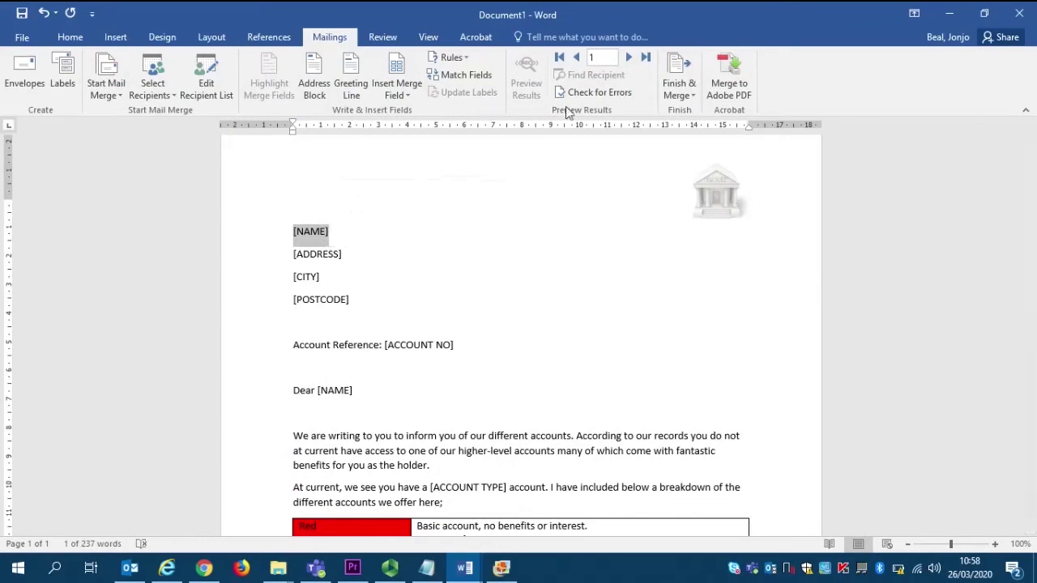
left_click(405, 101)
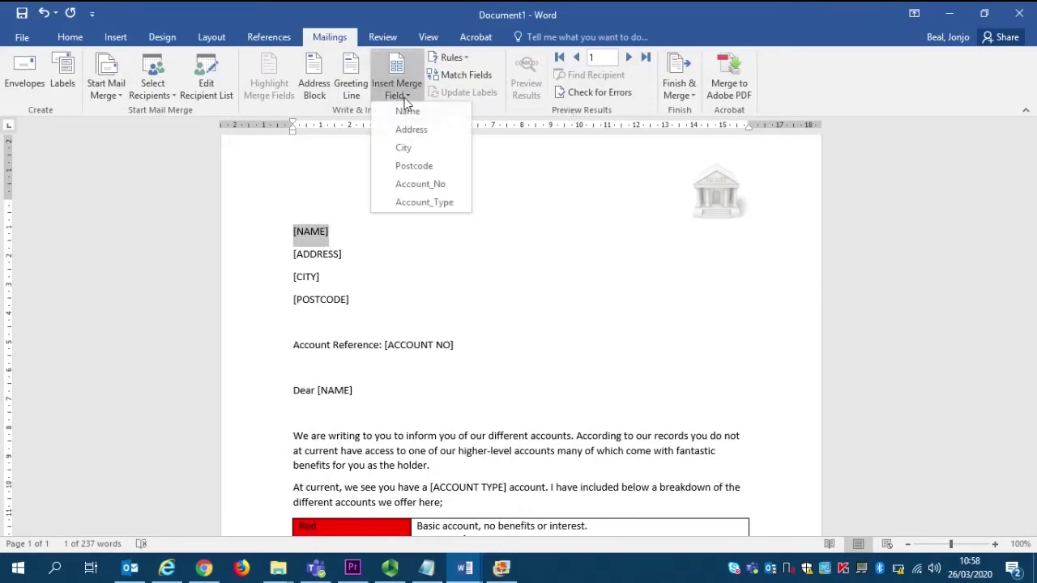
left_click(408, 111)
triple_click(318, 258)
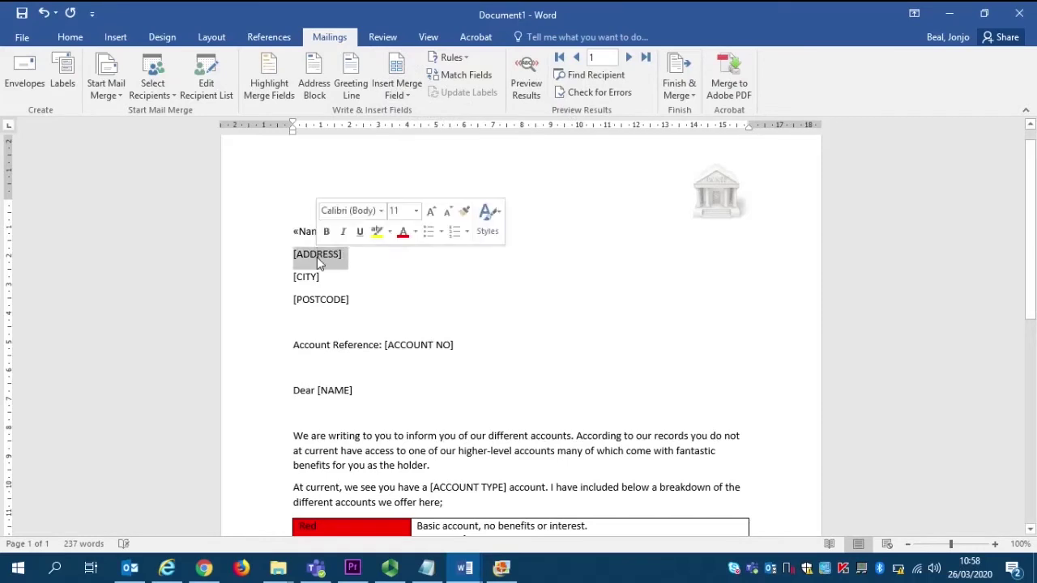
left_click(405, 101)
left_click(409, 128)
key("Return")
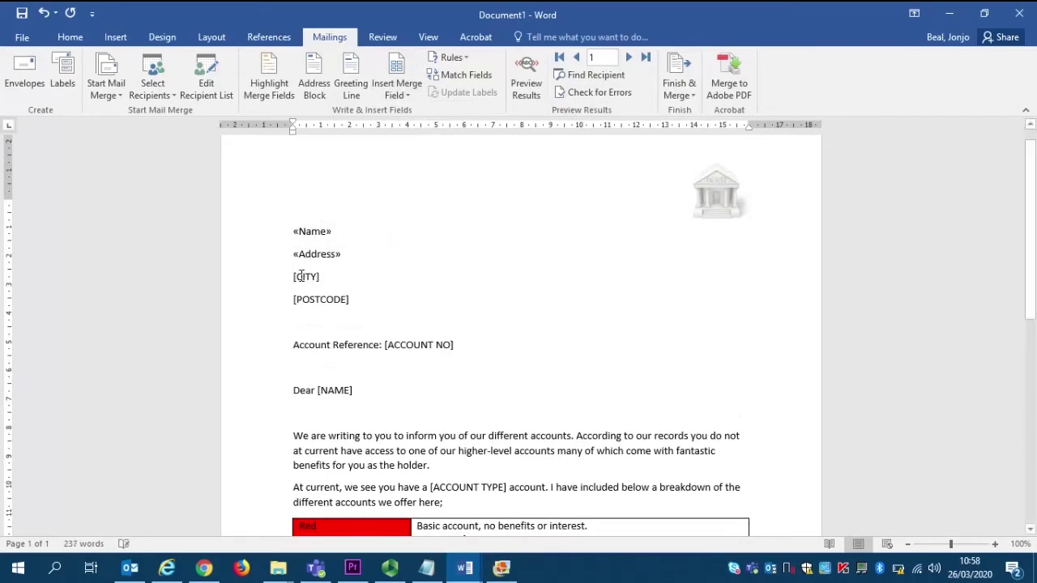
Step: Replace the [CITY] and [POSTCODE] placeholders with the City and Postcode merge fields, keeping a blank line below the postcode
triple_click(300, 276)
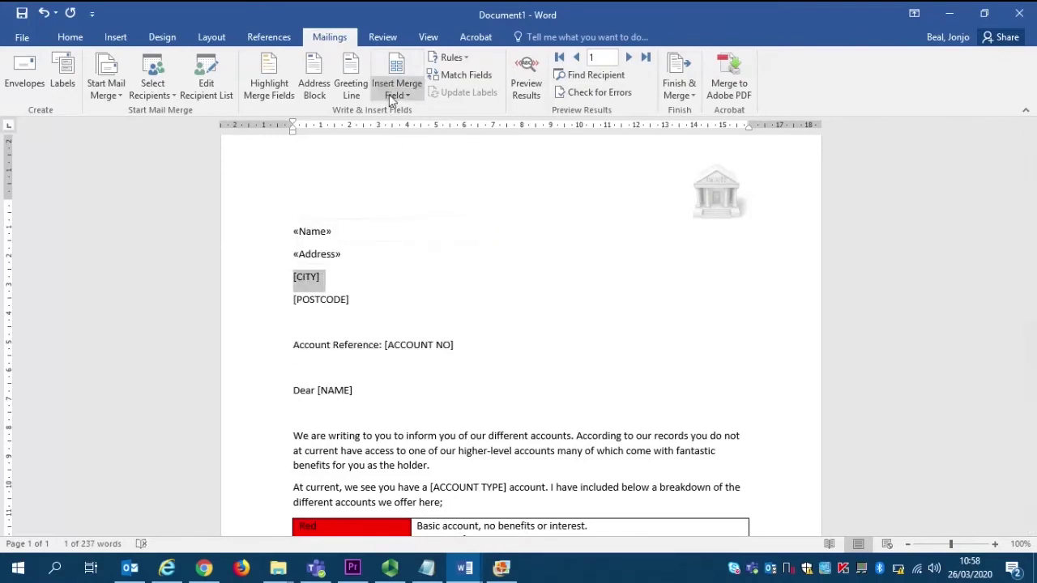
left_click(394, 96)
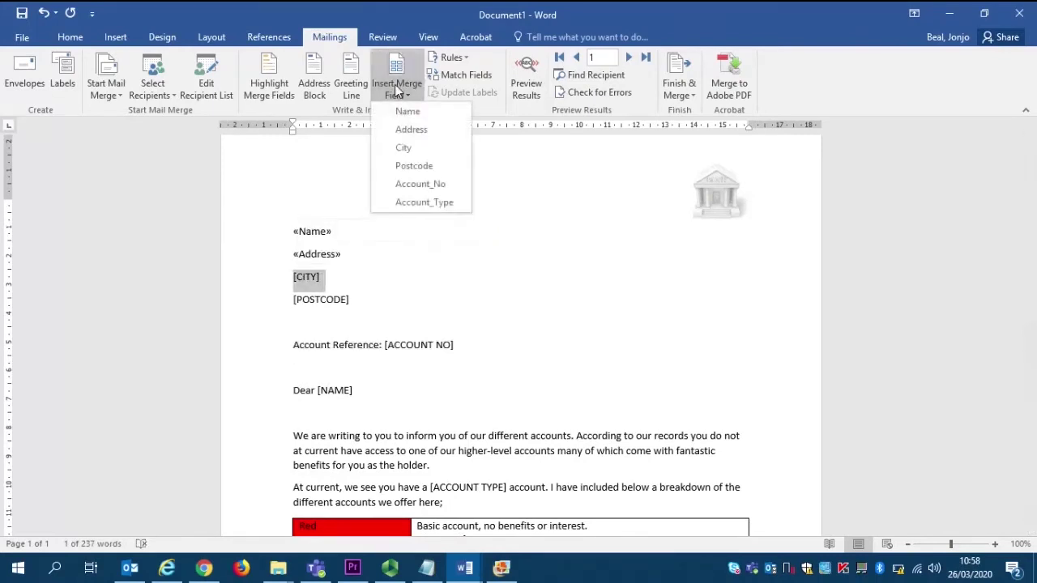
left_click(404, 147)
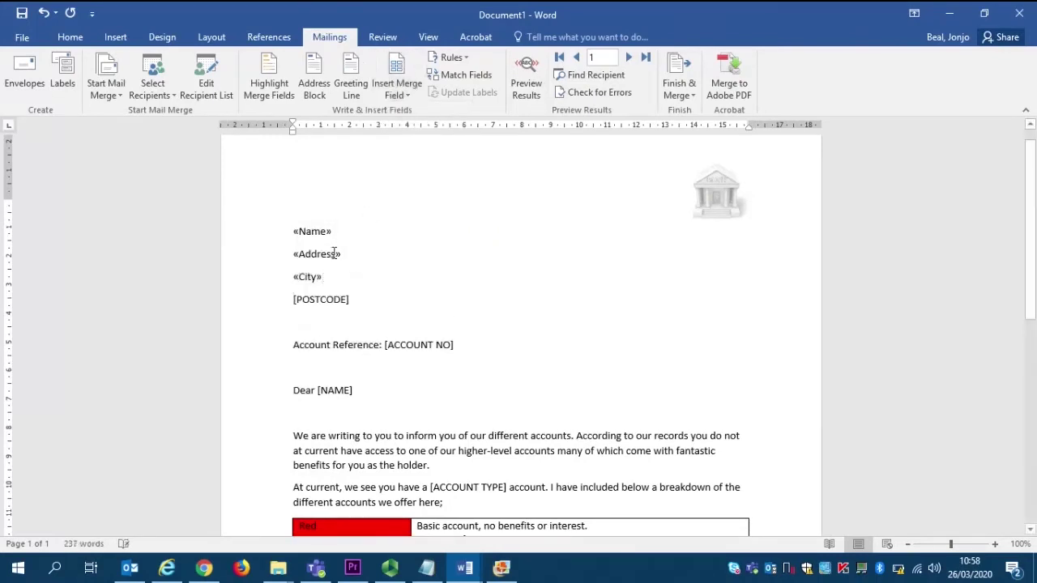
triple_click(322, 304)
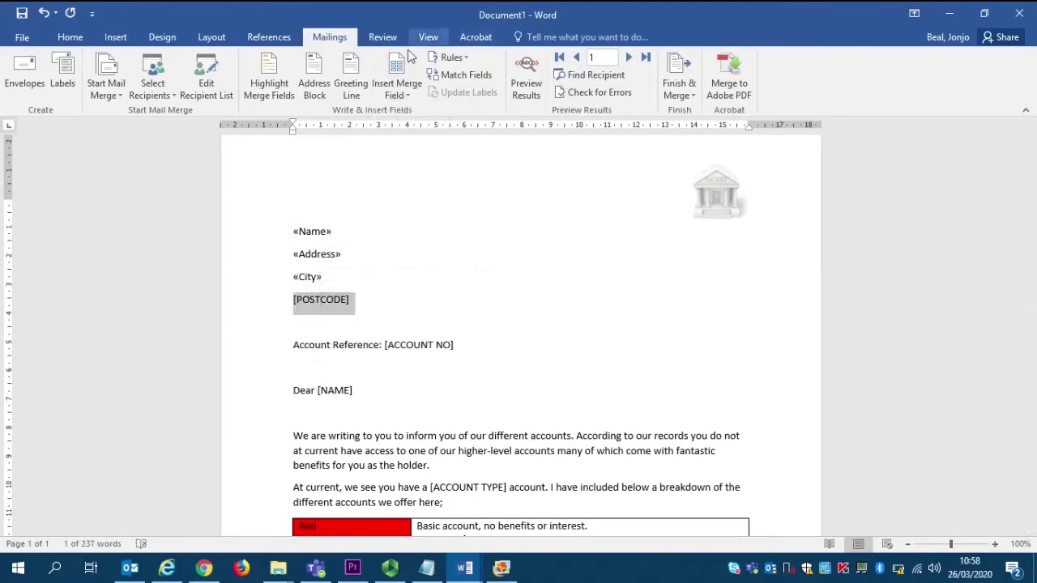
left_click(397, 89)
left_click(409, 165)
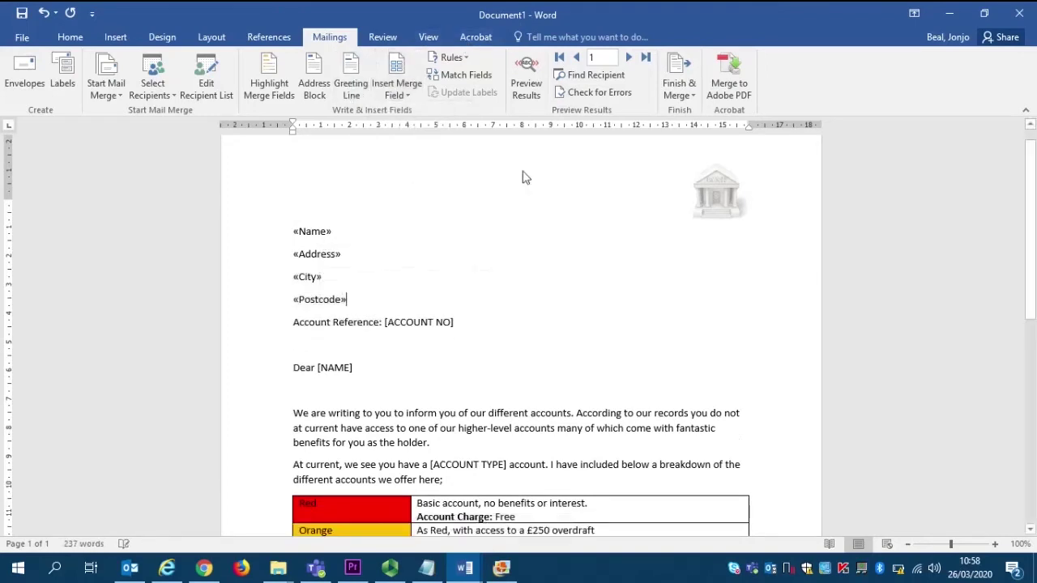
key("Return")
Step: Replace [ACCOUNT NO] with the Account_No merge field and [NAME] in the greeting with the Name merge field
left_click_drag(461, 347, 389, 355)
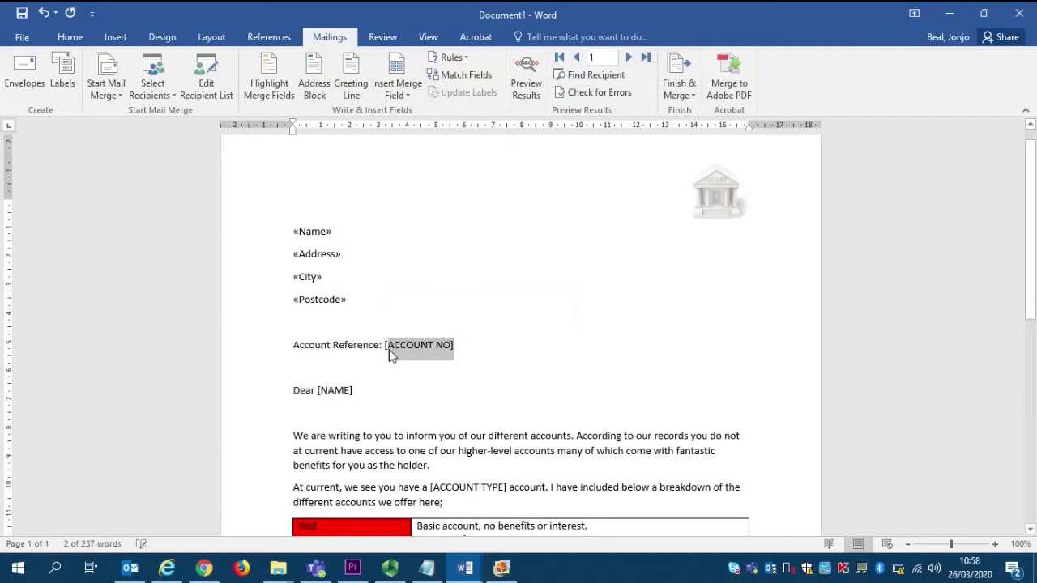
left_click(395, 97)
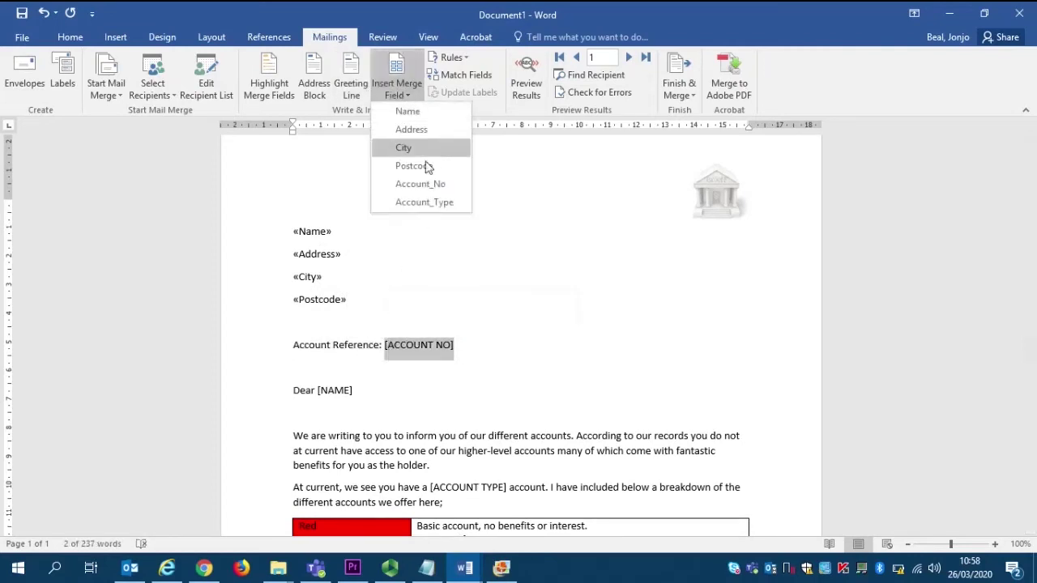
left_click(431, 184)
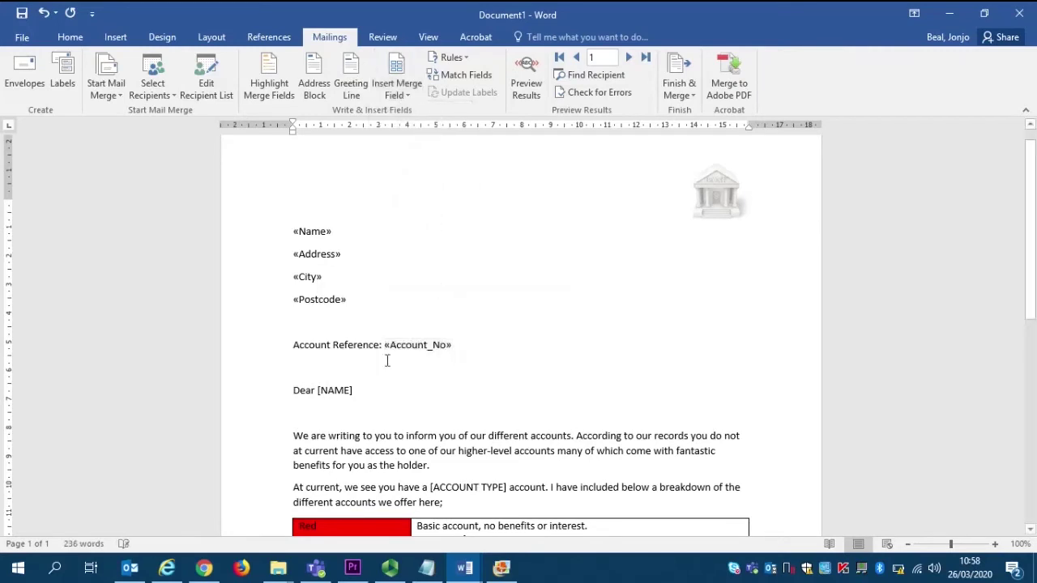
left_click_drag(353, 390, 319, 392)
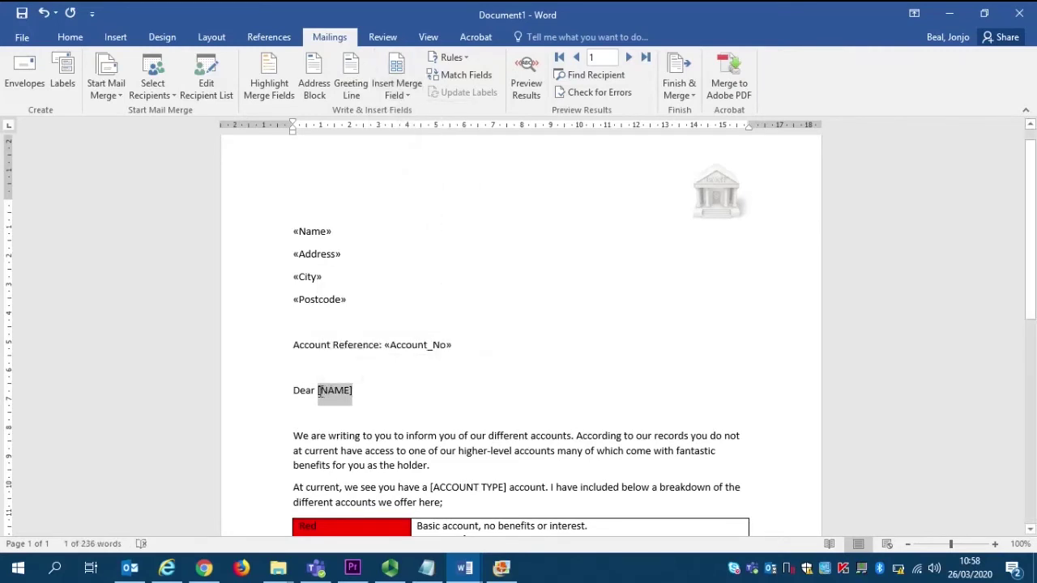
left_click(398, 98)
left_click(405, 111)
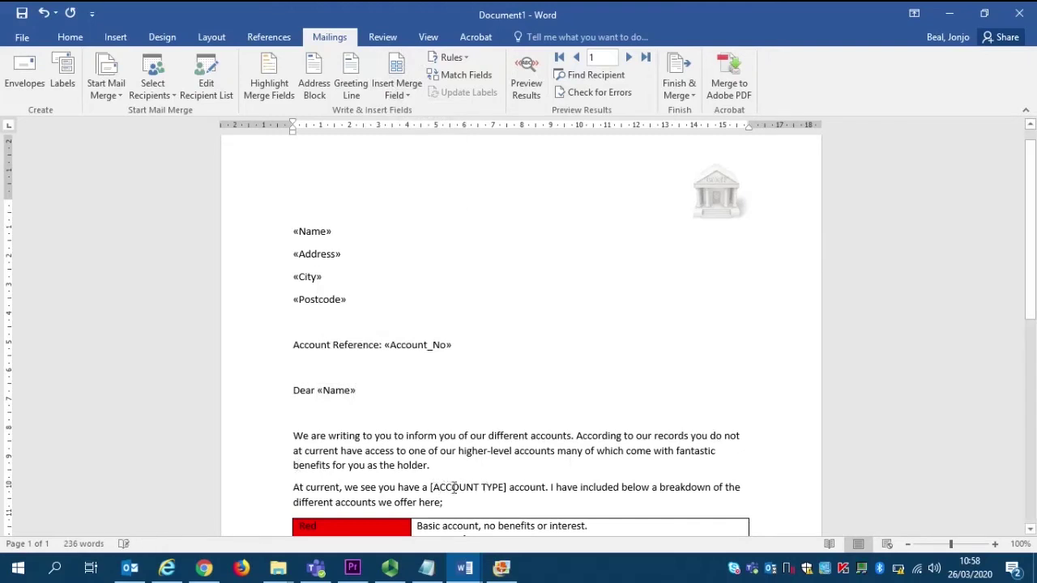
Step: Replace [ACCOUNT TYPE] in the "At current" paragraph with the Account_Type merge field
left_click(510, 489)
key("ctrl+shift+Left")
key("ctrl+shift+Left")
key("ctrl+shift+Left")
key("ctrl+shift+Left")
key("ctrl+shift+Right")
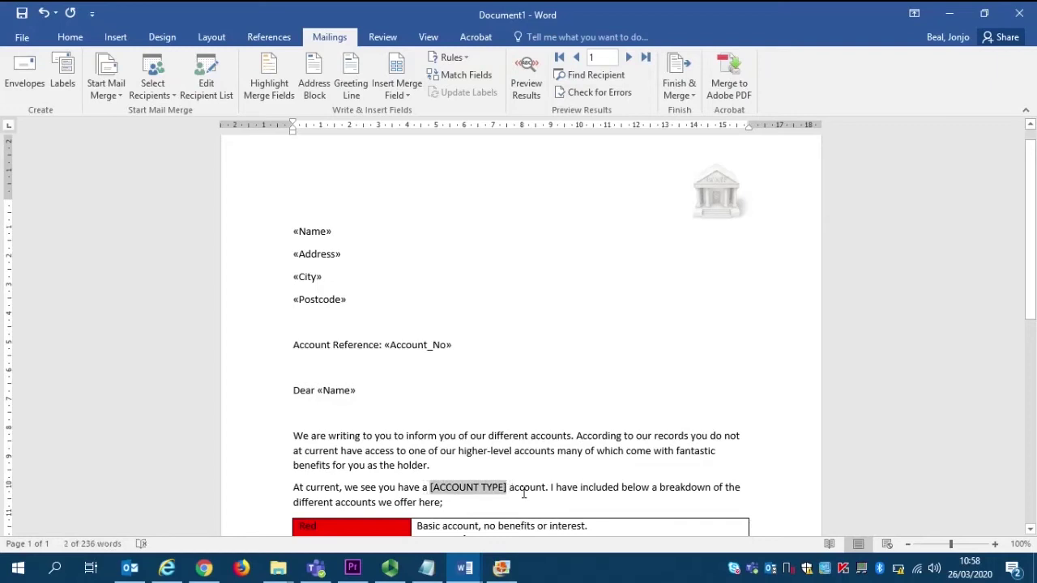
left_click(380, 98)
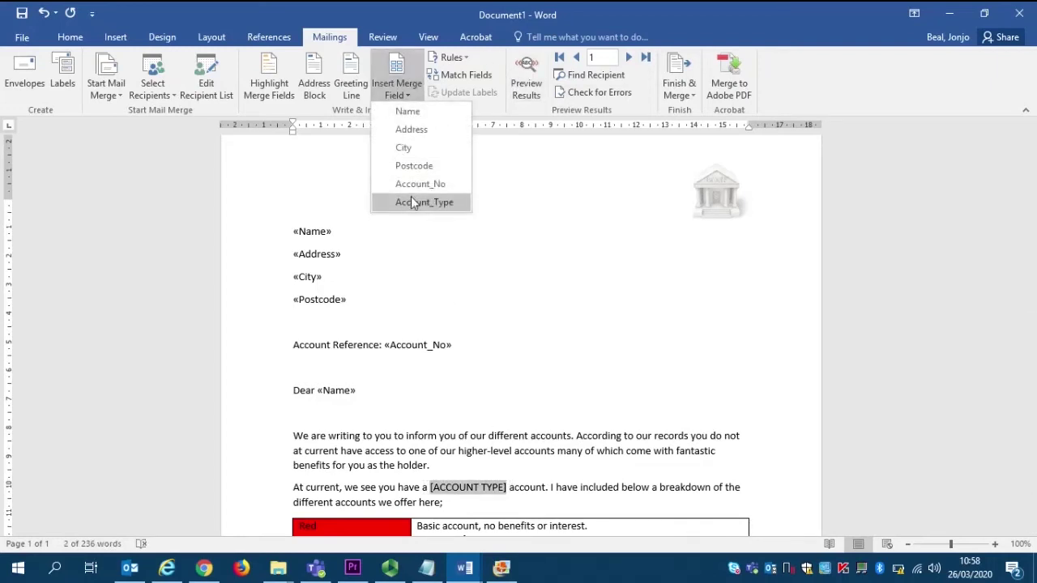
left_click(411, 196)
Step: Preview the merged letters, stepping through the records to the last one and back to the first
left_click(526, 77)
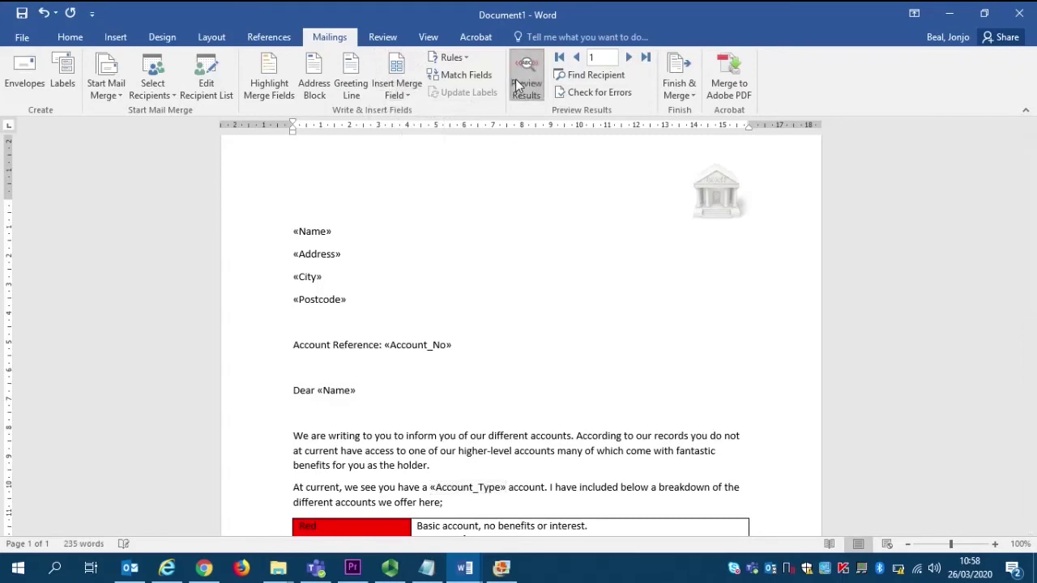
left_click(627, 57)
left_click(627, 56)
left_click(627, 56)
left_click(627, 56)
left_click(625, 56)
left_click(625, 56)
left_click(625, 56)
left_click(625, 56)
left_click(626, 56)
left_click(626, 55)
left_click(625, 56)
left_click(626, 56)
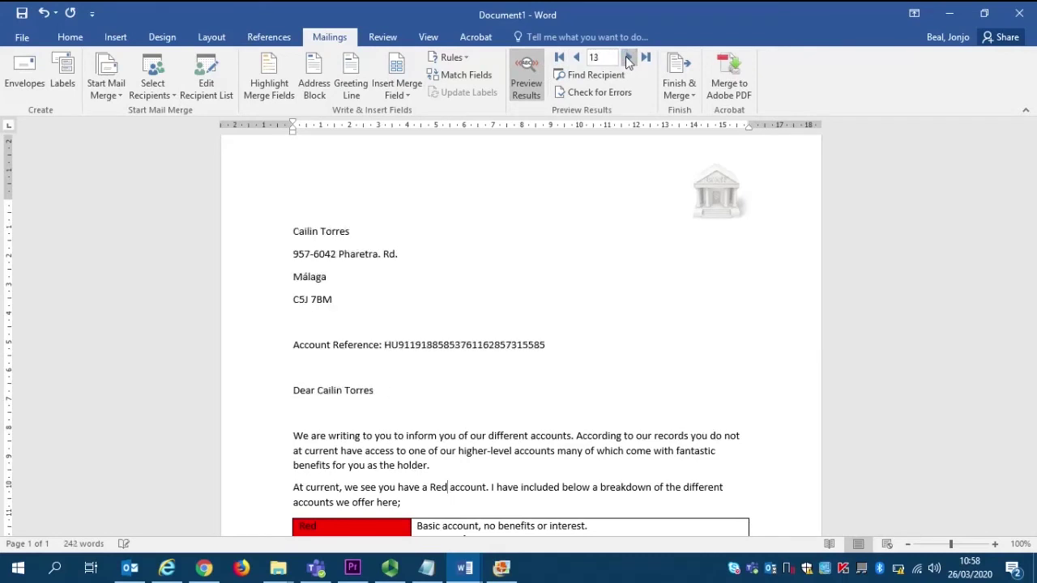
left_click(626, 56)
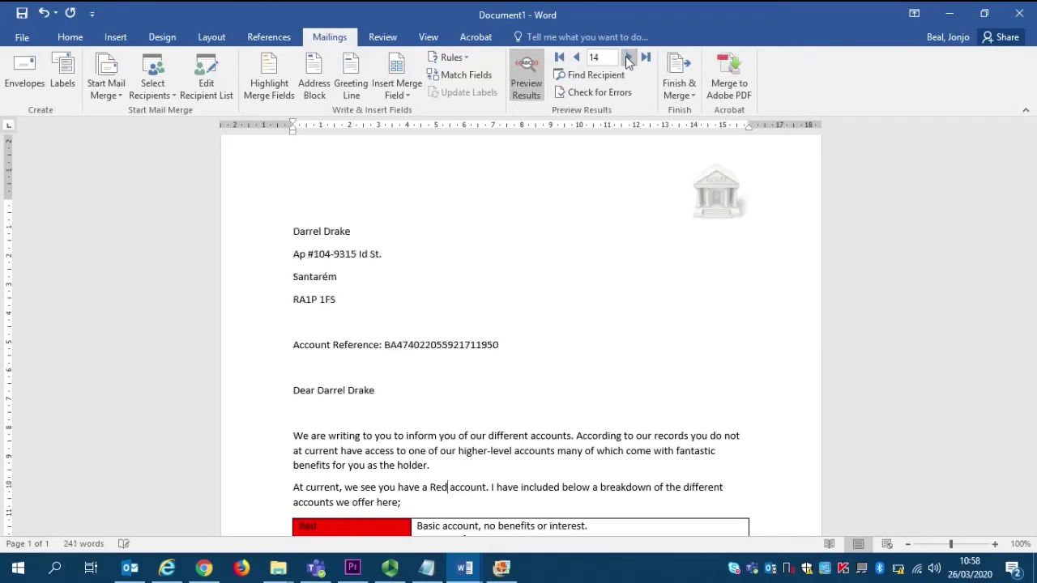
left_click(580, 57)
left_click(580, 58)
left_click(581, 58)
left_click(581, 57)
left_click(578, 58)
left_click(578, 58)
left_click(579, 57)
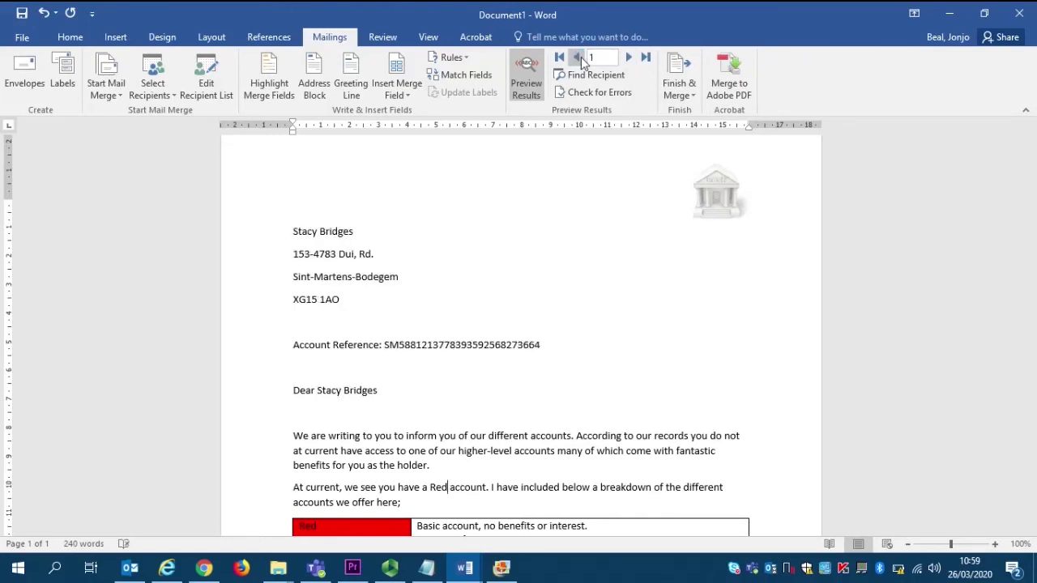
left_click(679, 87)
left_click(687, 132)
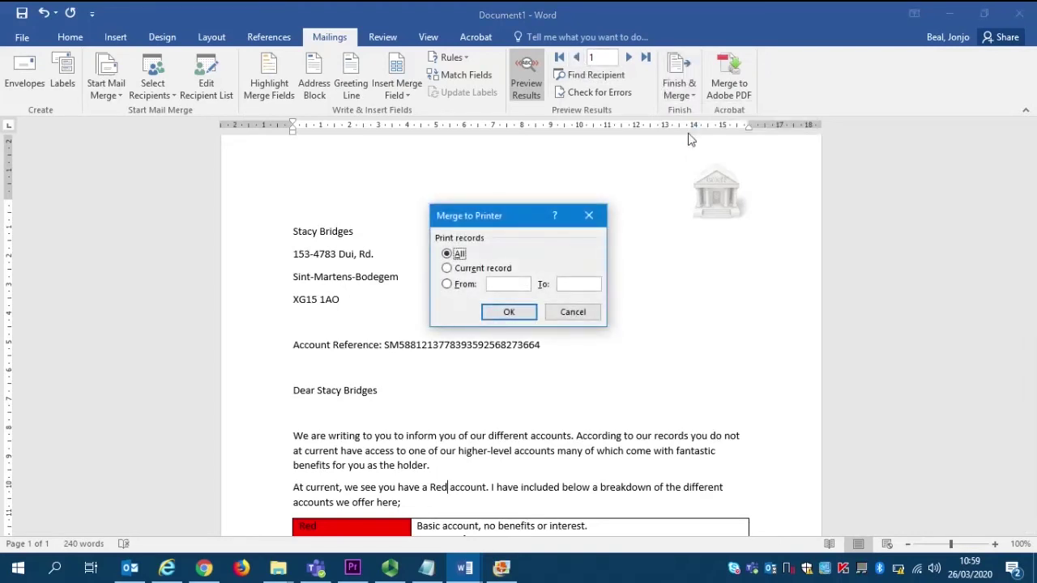
left_click(447, 285)
type("1")
key("Tab")
type("3")
key("Tab")
type("5")
left_click(571, 312)
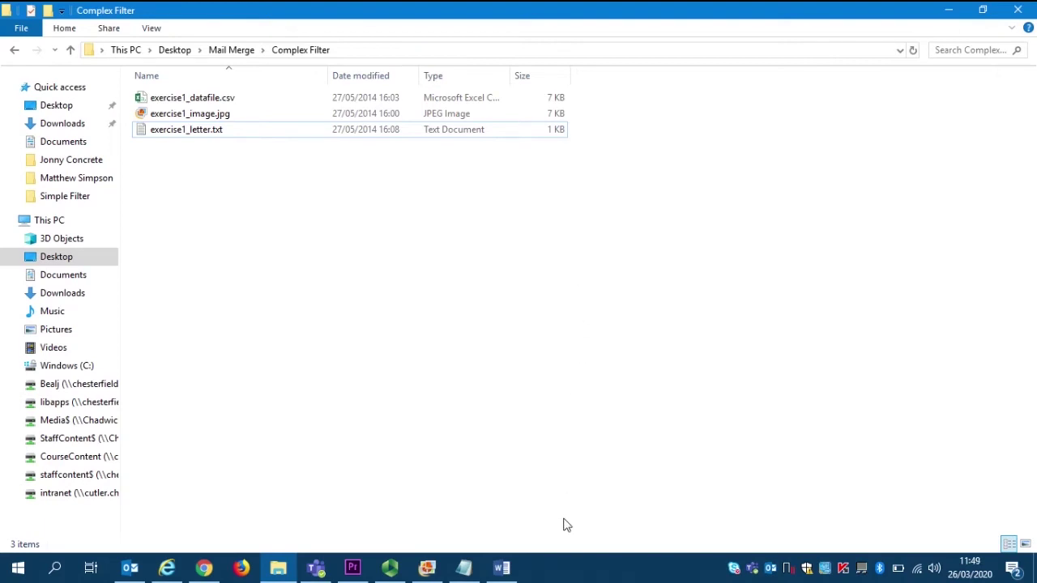
Step: Paste the copied text of exercise1_letter.txt into the blank Word document and check the letter from sign-off back to the start
left_click(502, 567)
left_click(509, 567)
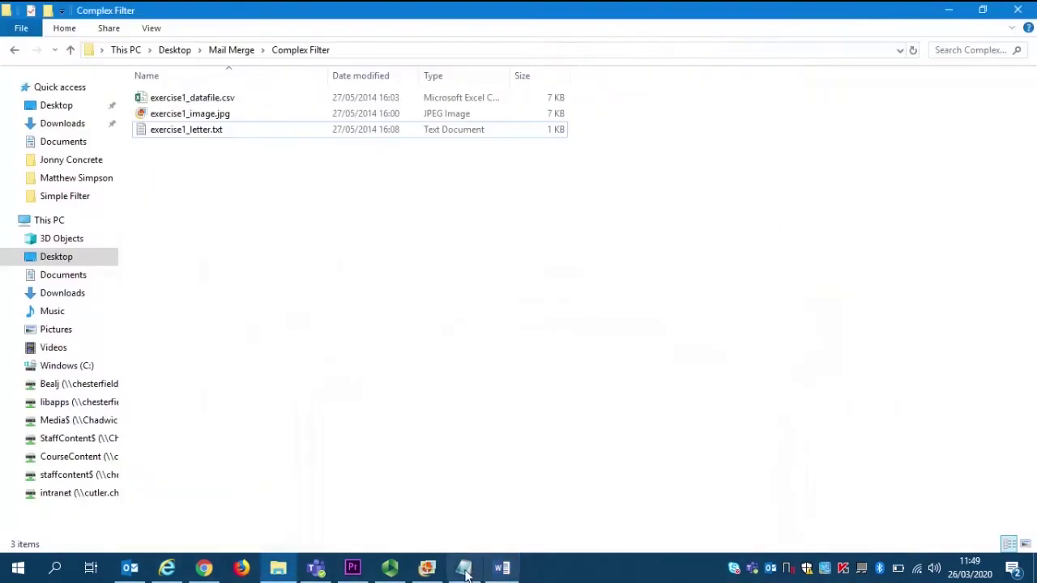
left_click(464, 567)
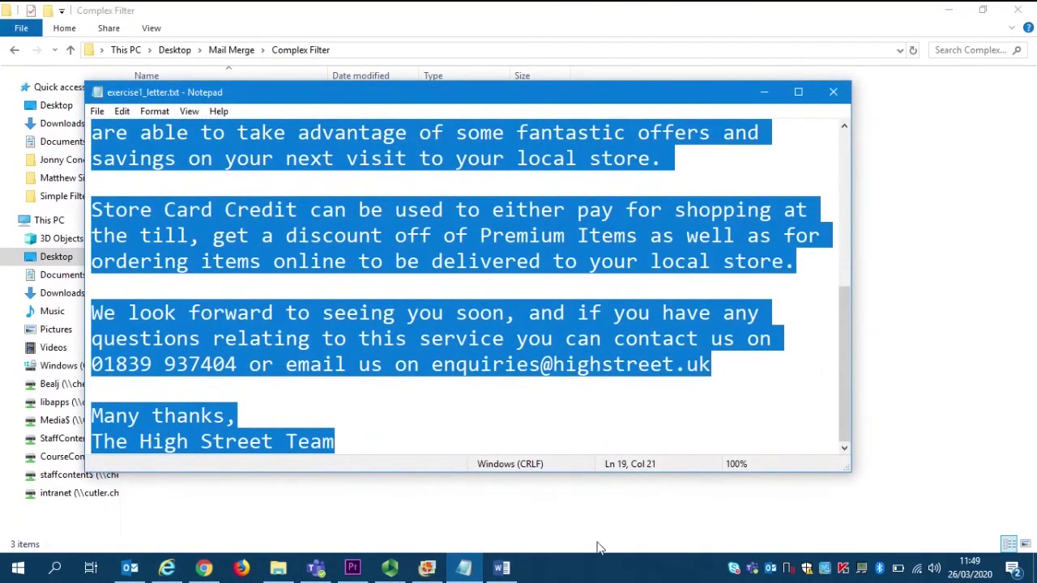
left_click(496, 567)
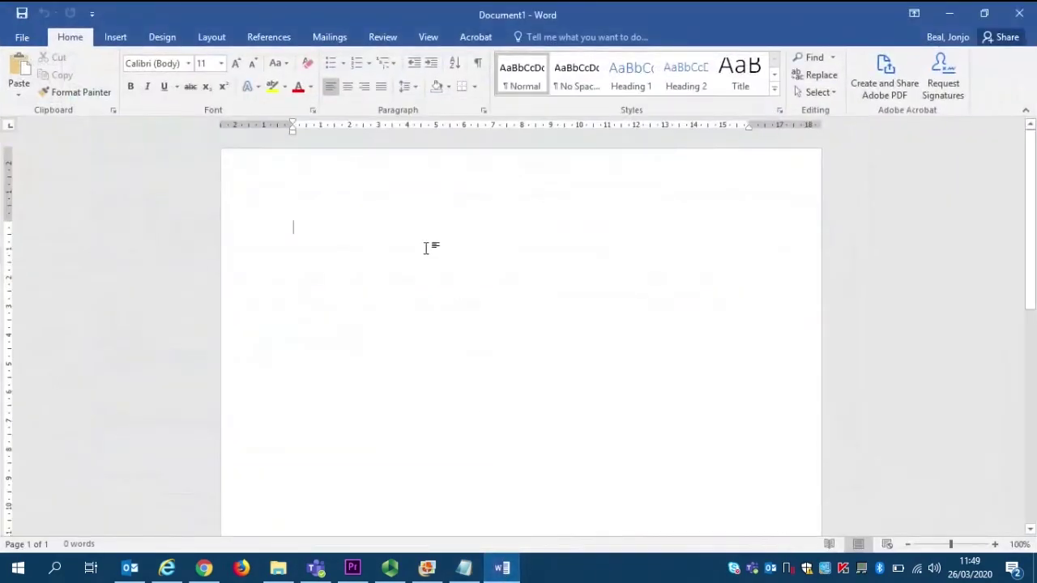
key("ctrl+v")
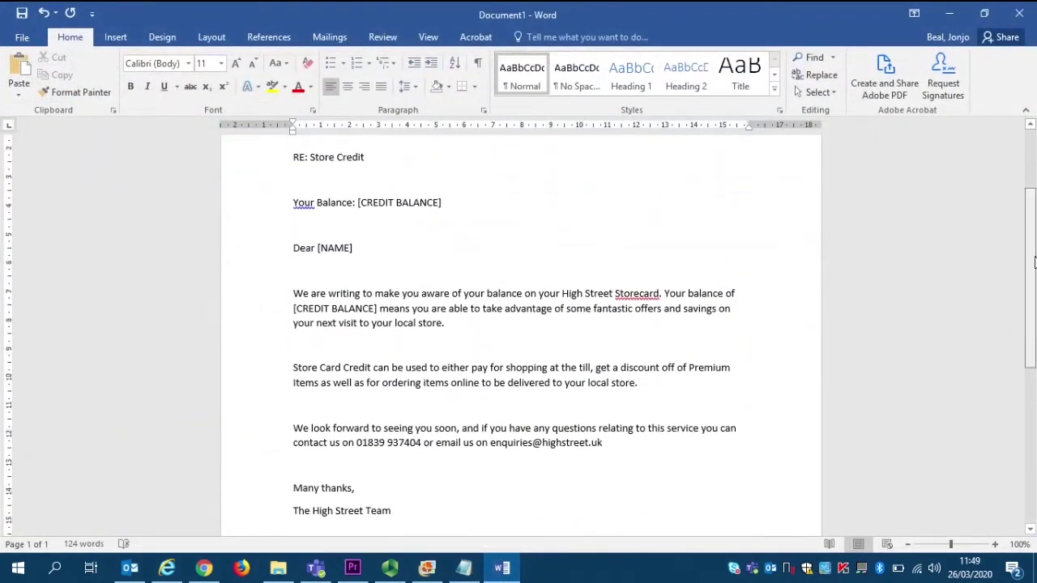
scroll(1035, 261, "up", 4)
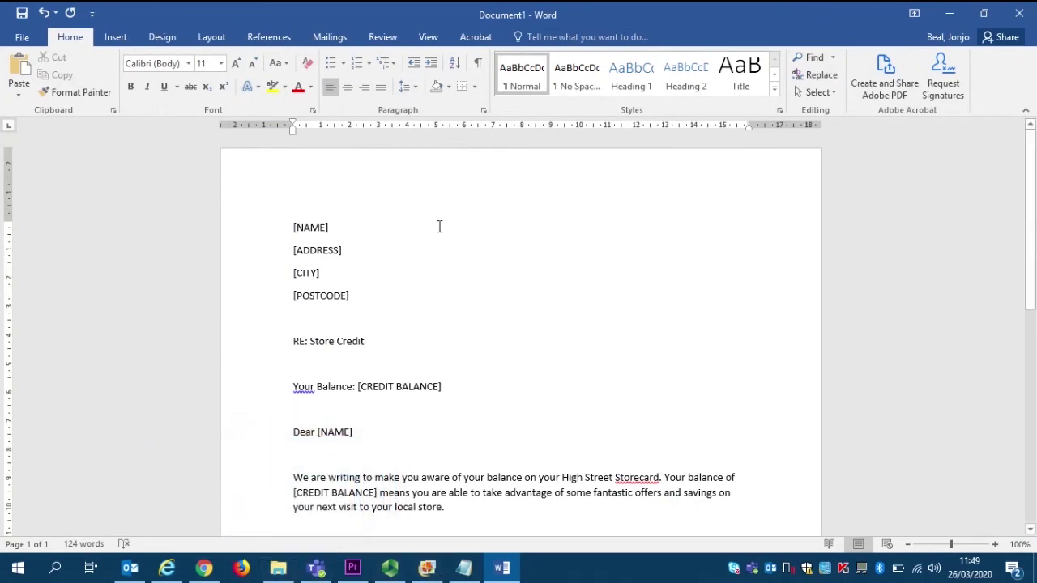
Step: Attach exercise1_datafile.csv from the Complex Filter folder as the letter's existing recipient list, using Windows (Default) text encoding
left_click(328, 36)
left_click(153, 89)
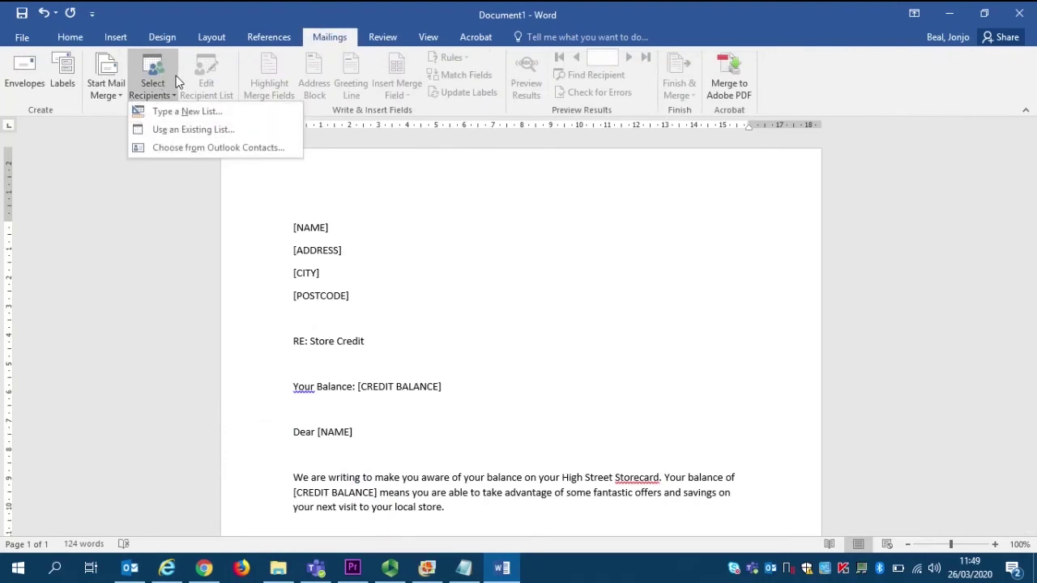
left_click(165, 133)
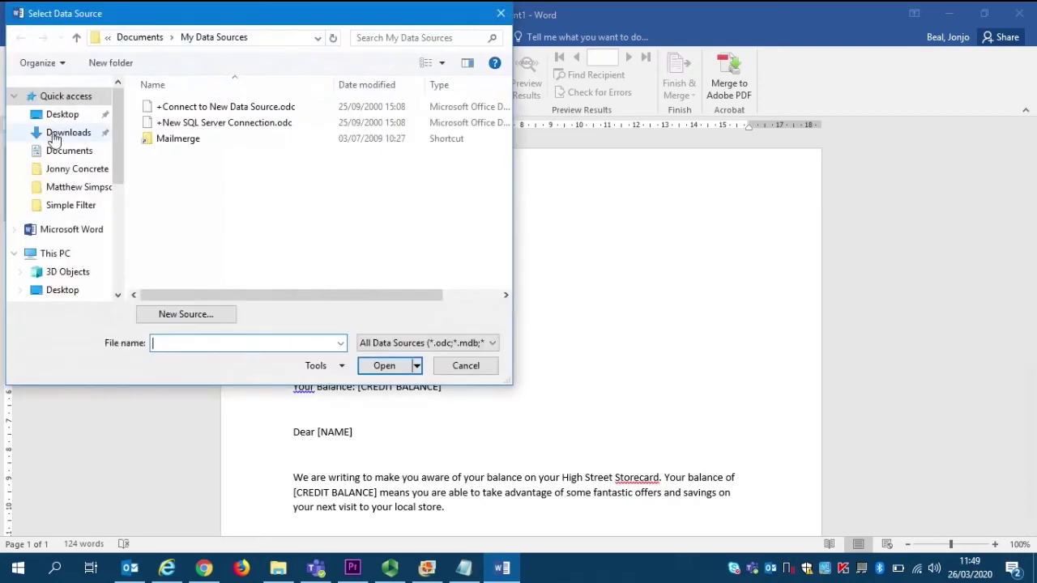
left_click(58, 205)
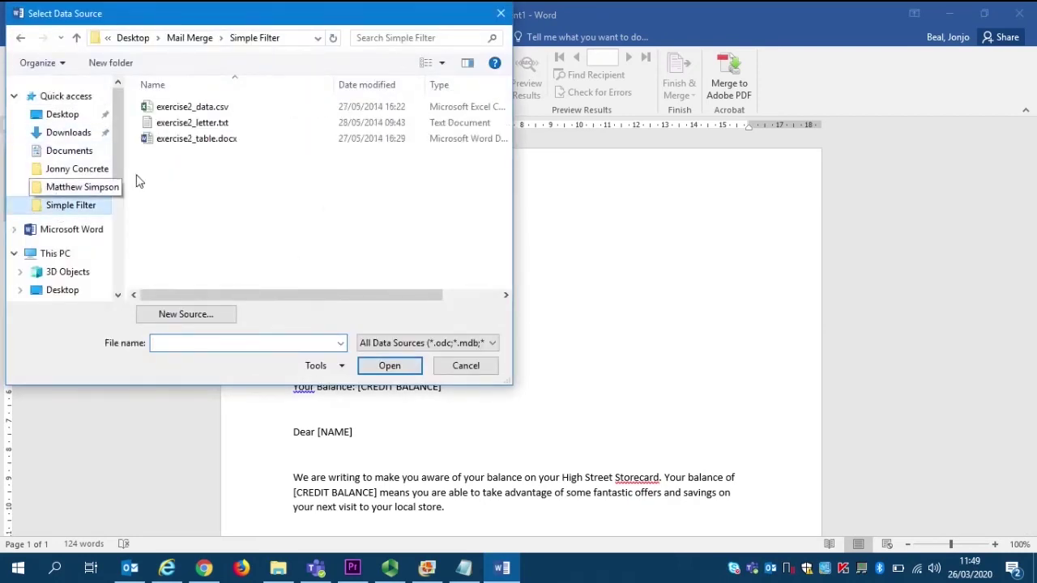
left_click(185, 38)
double_click(177, 106)
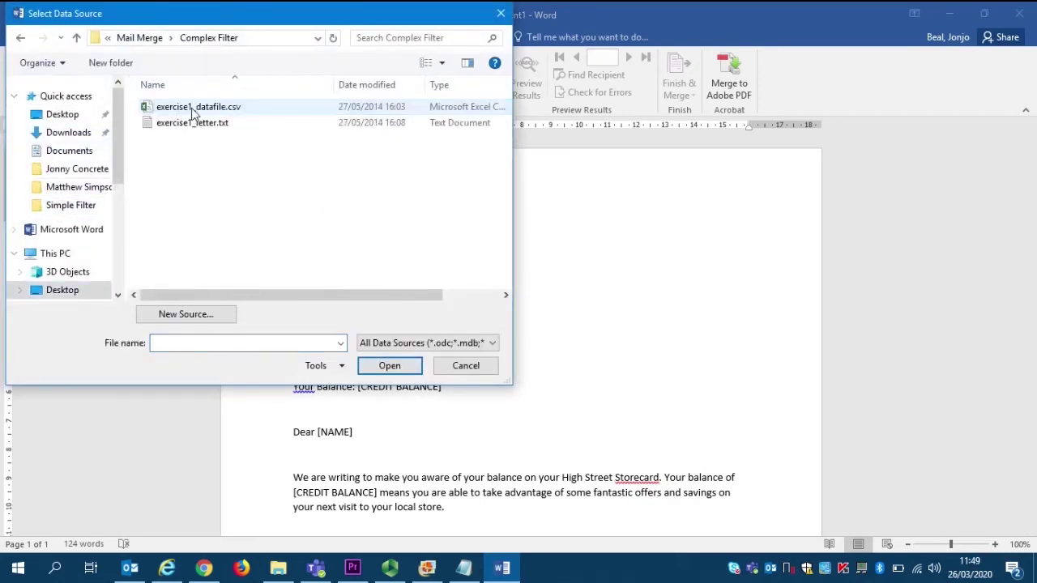
double_click(191, 108)
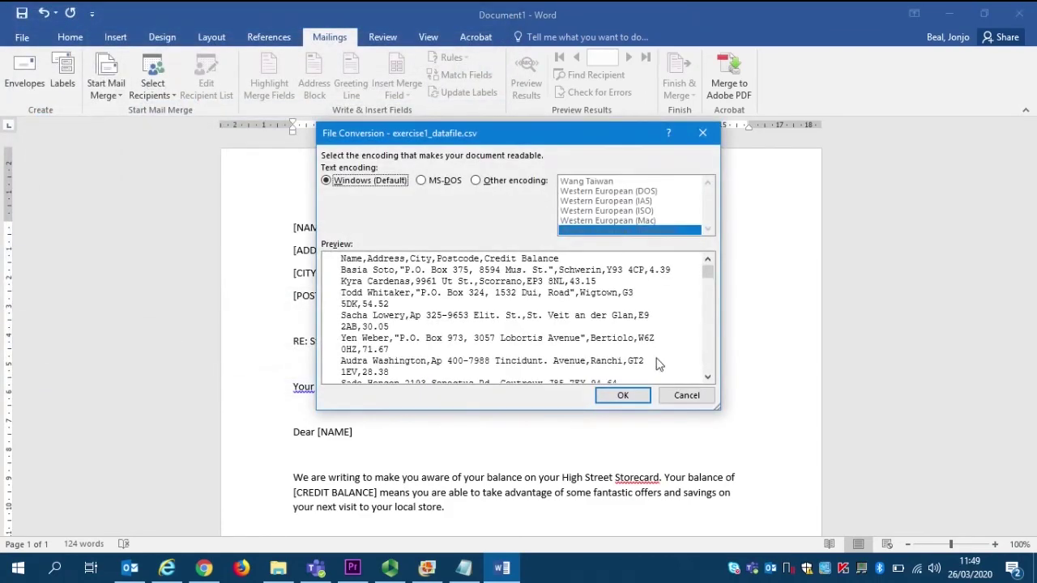
left_click(624, 394)
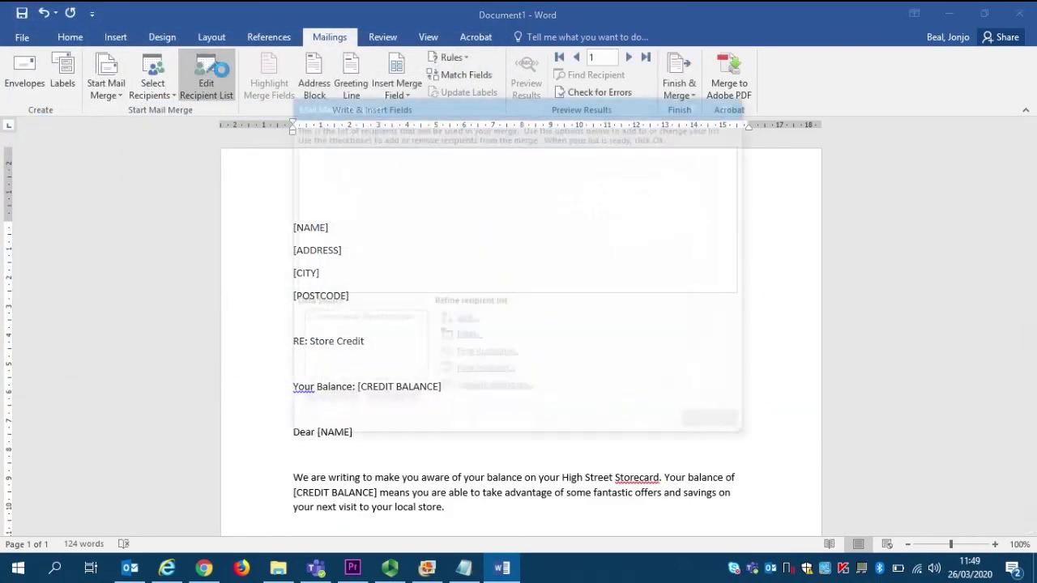
Step: Open the mail merge recipient list and examine the column filter choices for Credit_Balance and City
left_click(206, 82)
left_click_drag(600, 293, 726, 269)
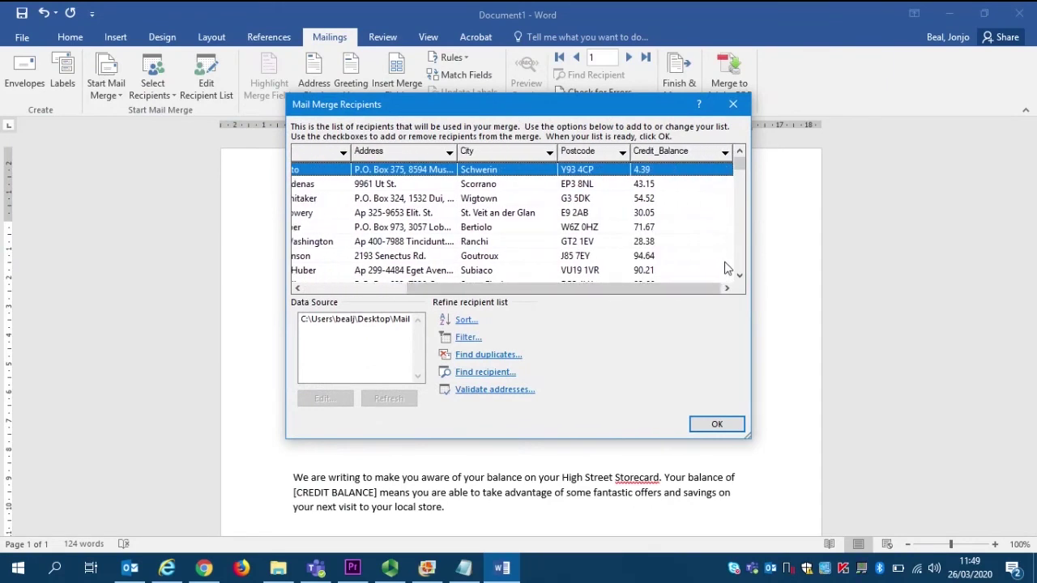
left_click(725, 152)
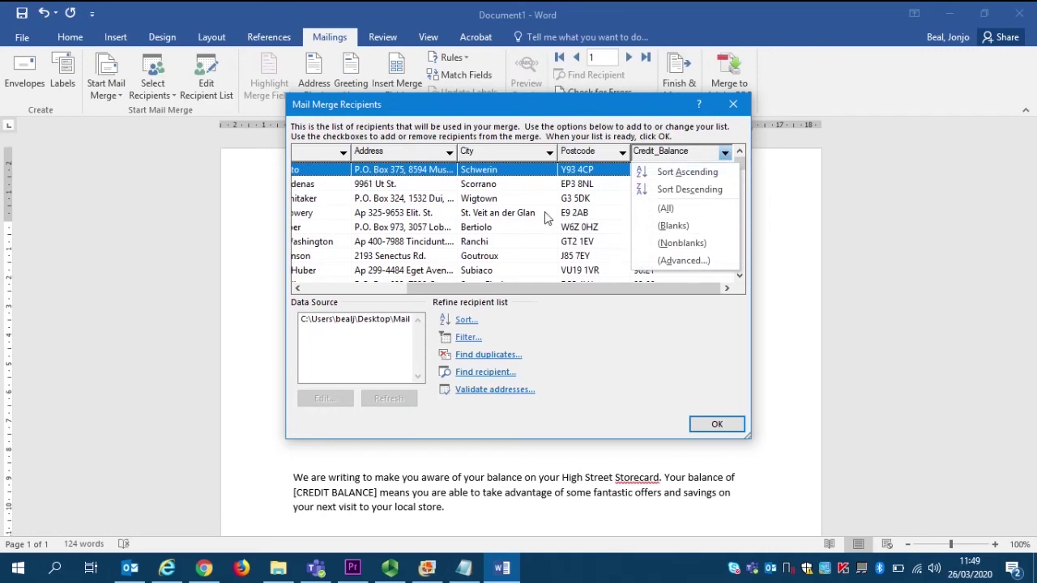
left_click(511, 217)
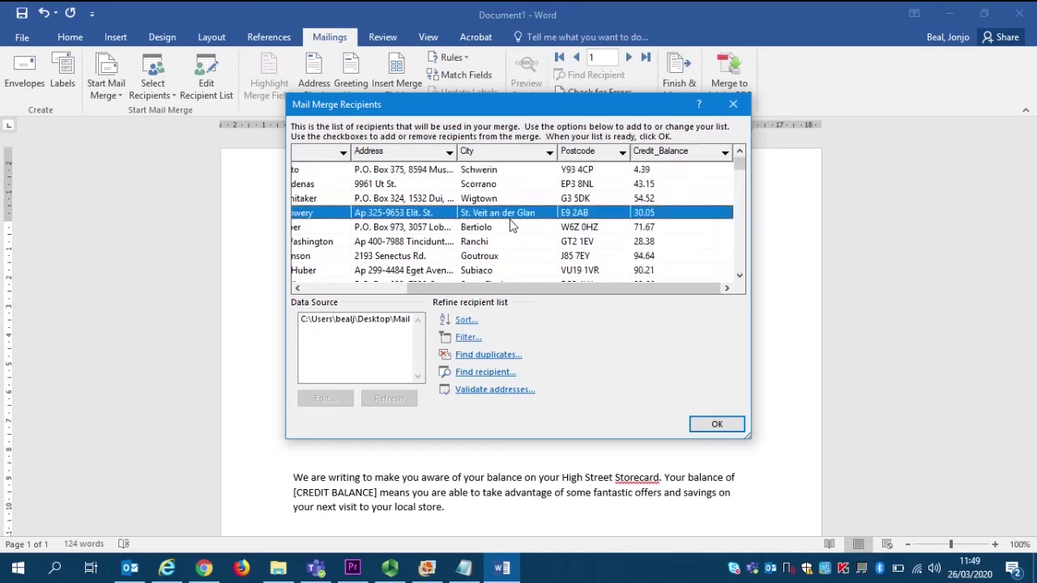
left_click(550, 153)
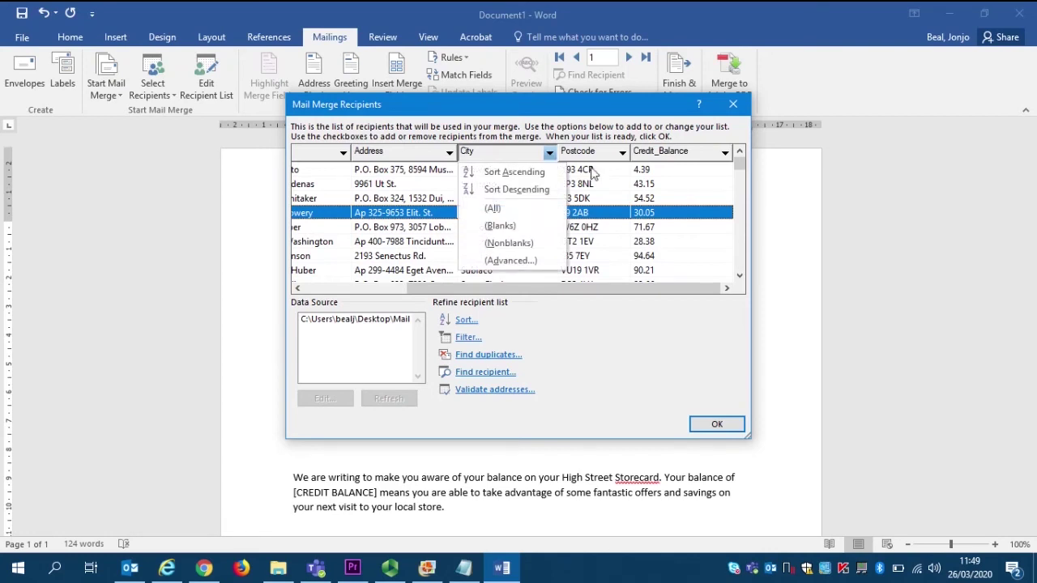
left_click(650, 175)
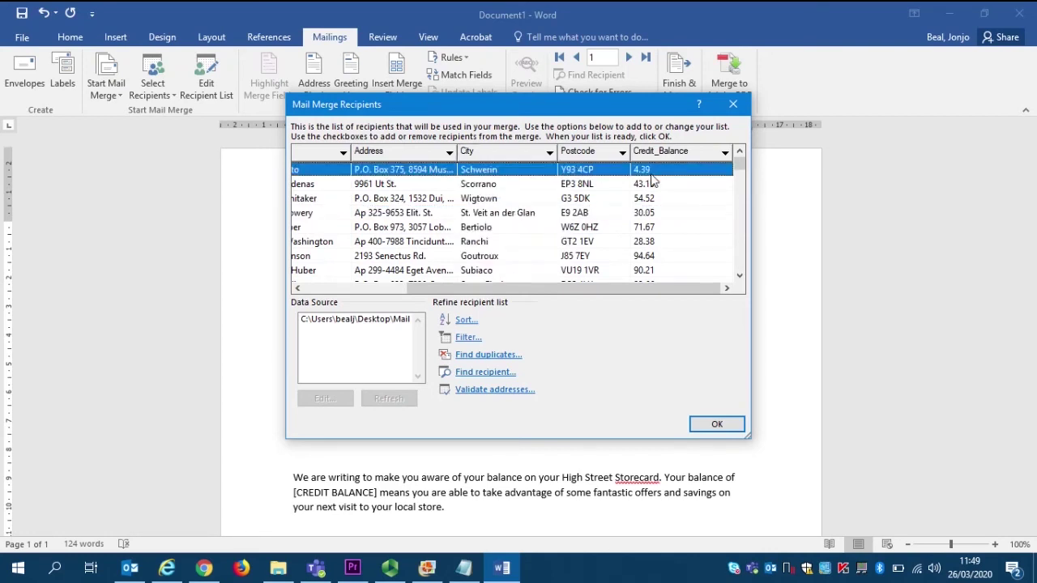
Step: Define a recipient filter condition with the Credit_Balance field, comparison Greater than and compare value 60
left_click(468, 337)
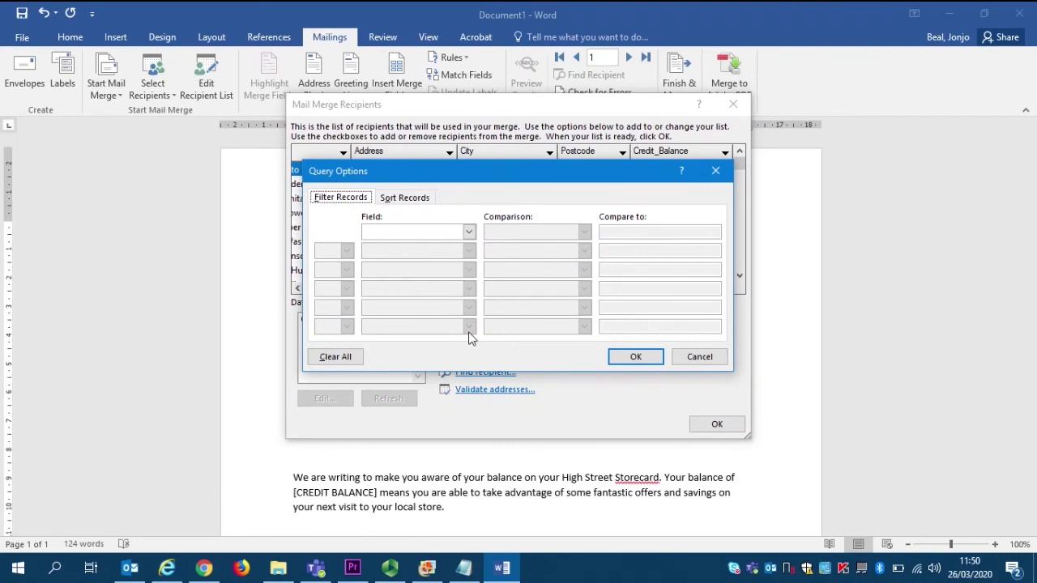
left_click(468, 232)
left_click(468, 285)
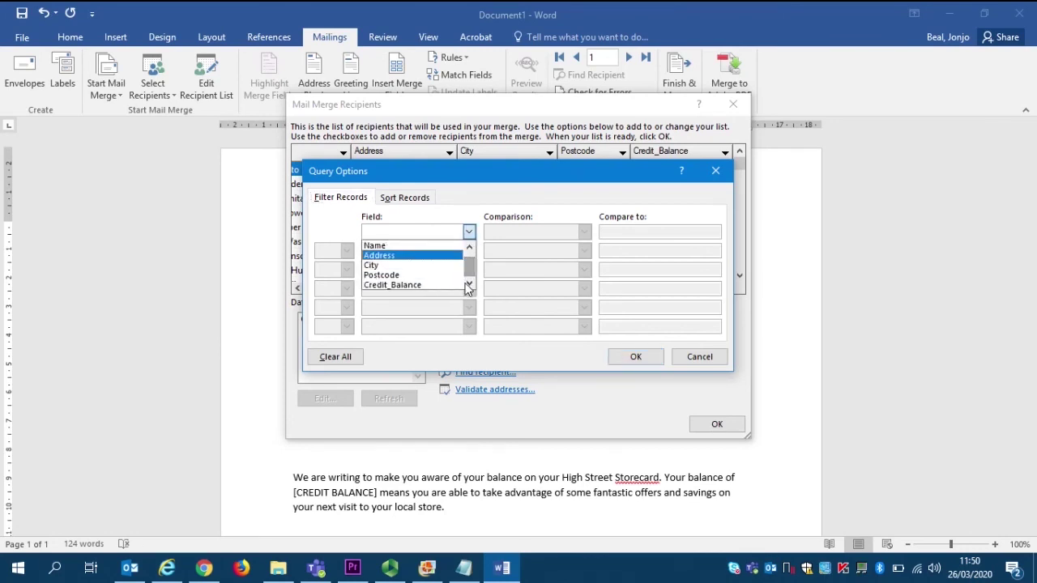
left_click(453, 285)
left_click(583, 232)
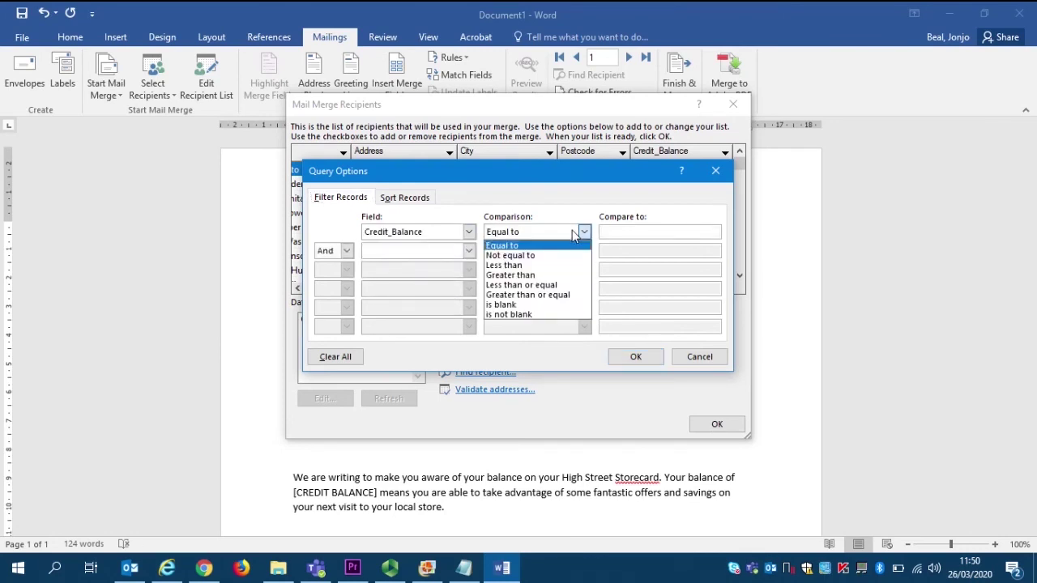
left_click(527, 276)
left_click(632, 233)
type("60")
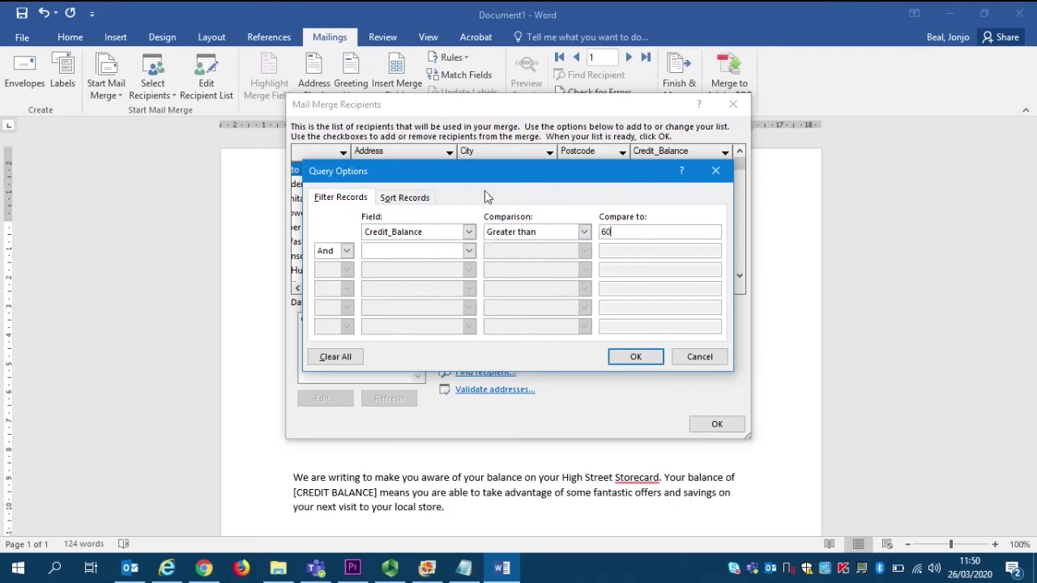
left_click(583, 232)
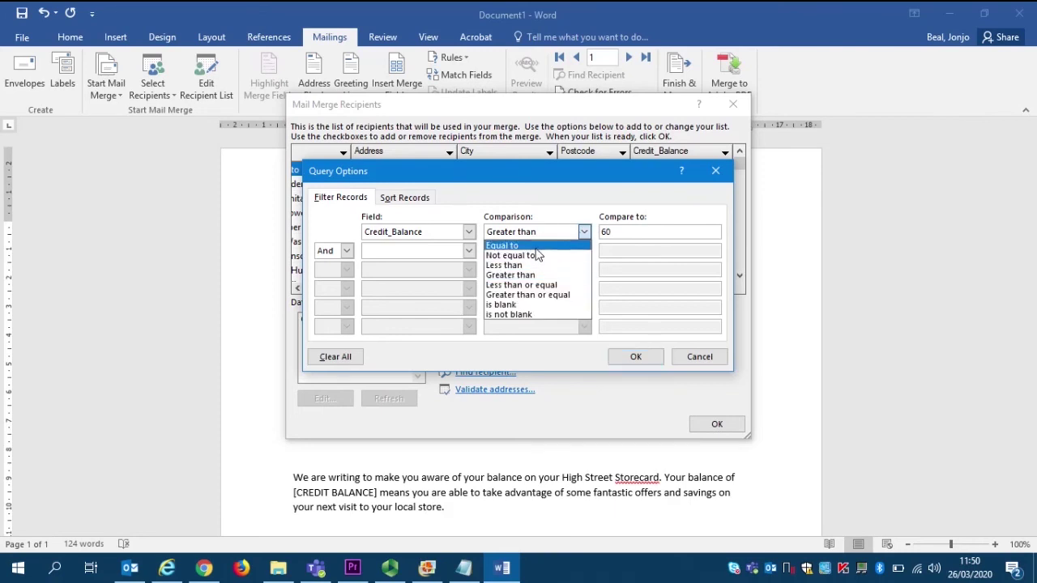
left_click(542, 275)
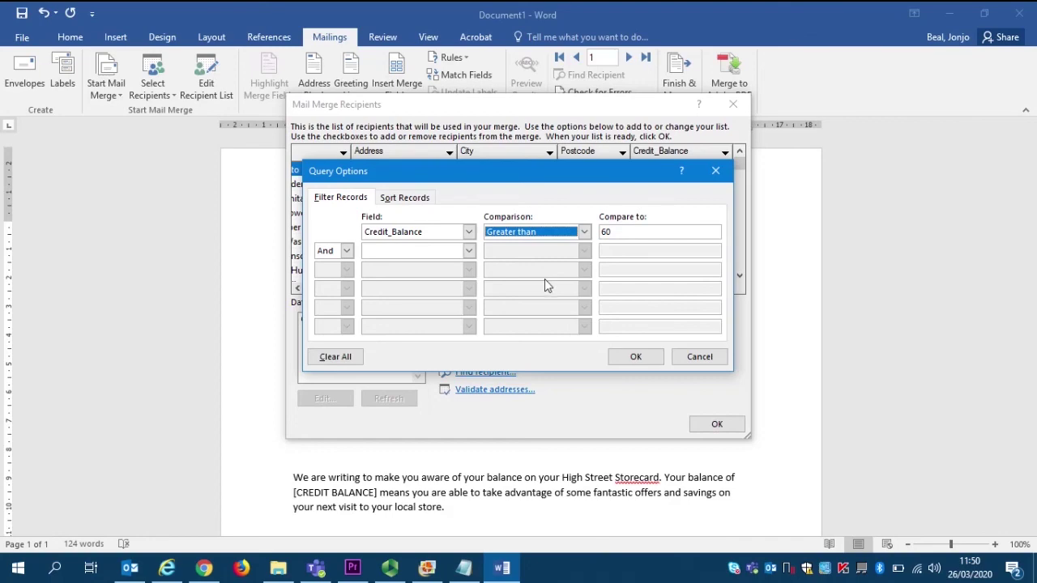
Step: Apply the Credit_Balance filter, check the balances in the filtered recipient list and accept the list
left_click(634, 356)
mouse_move(739, 172)
left_mouse_down()
mouse_move(736, 227)
mouse_move(738, 167)
left_mouse_up()
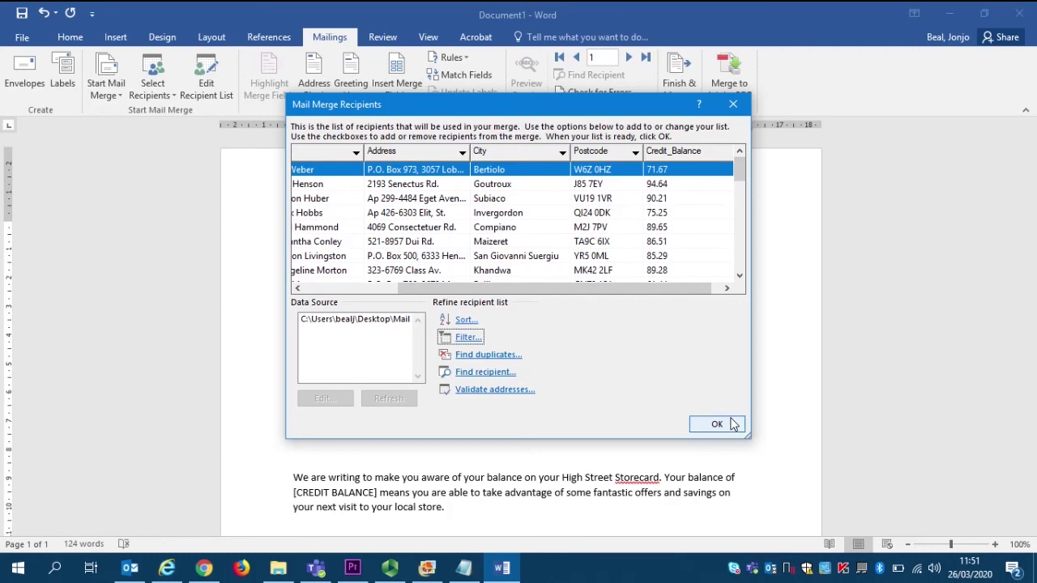
left_click(718, 424)
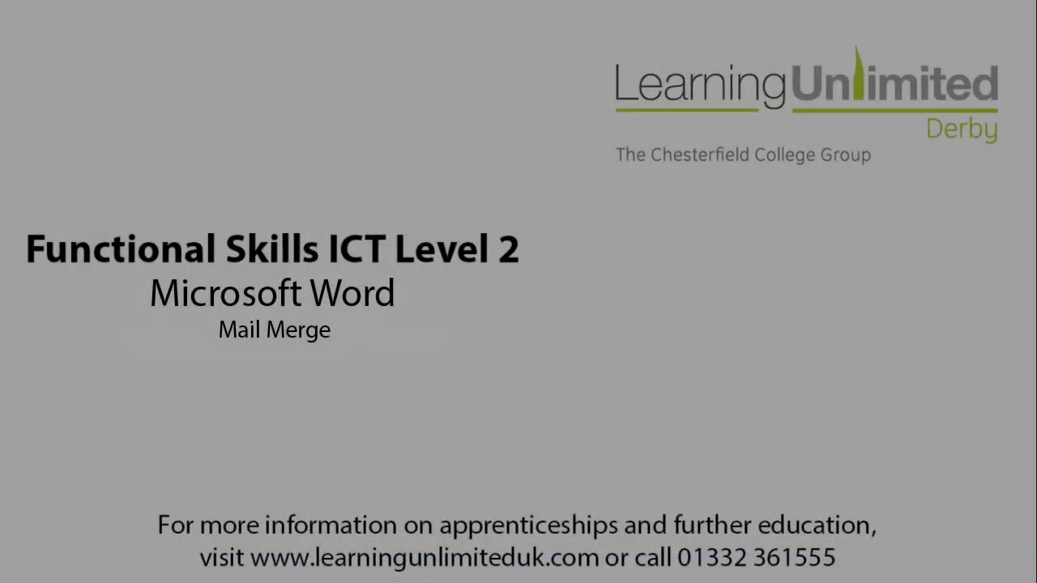